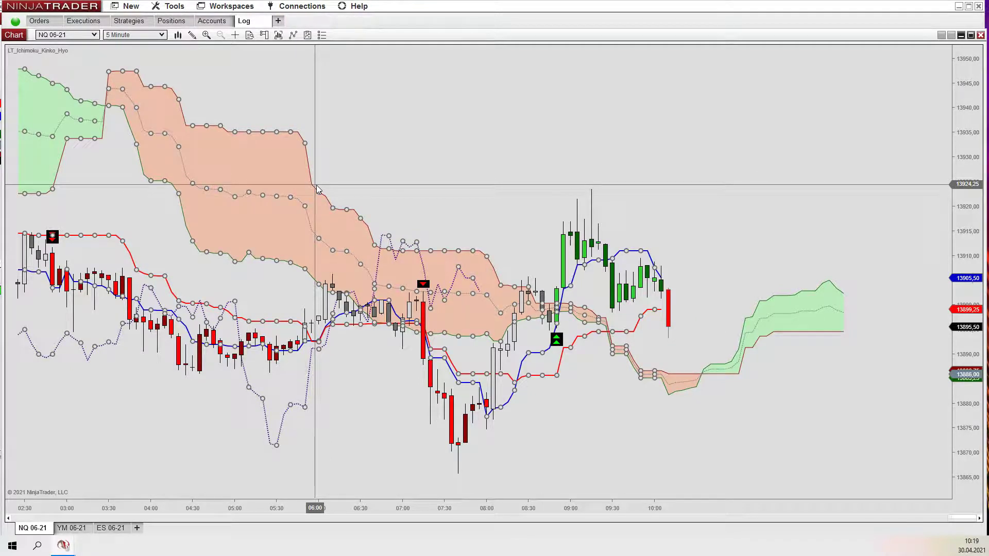
Review the Ichimoku indicator's input parameters, trend filter and display options on the NQ 06-21 chart, leaving them as they are
double_click(318, 189)
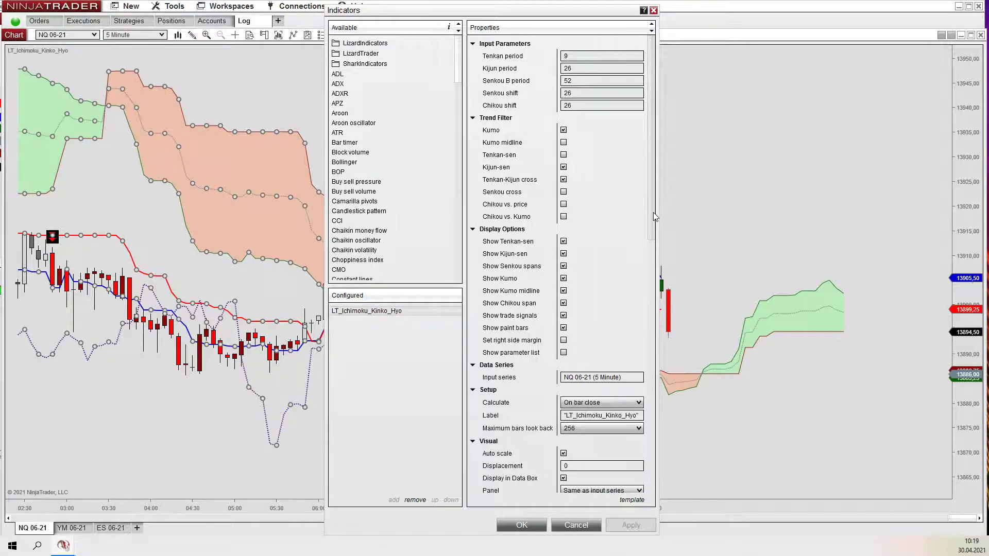
mouse_move(655, 216)
left_mouse_down()
mouse_move(650, 453)
mouse_move(673, 189)
left_mouse_up()
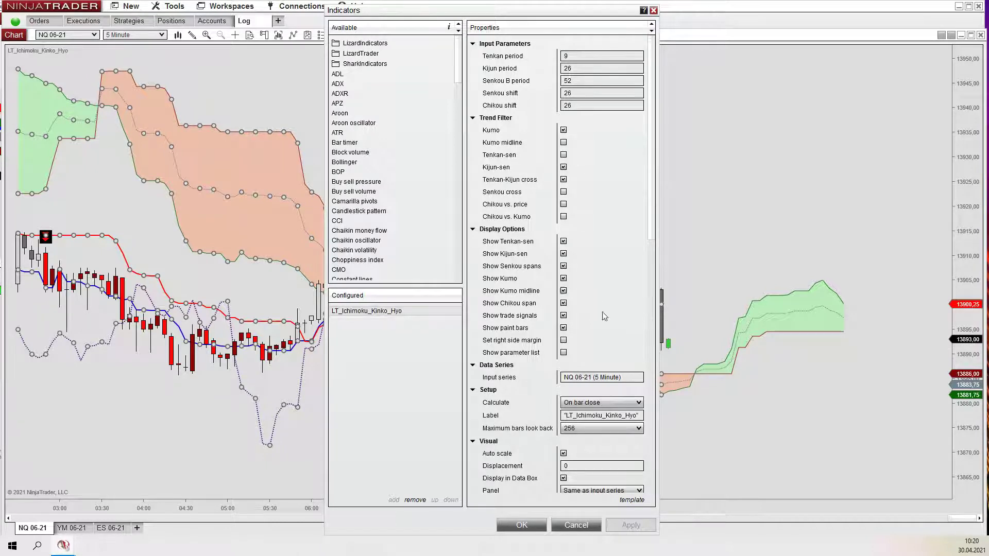
left_click(585, 526)
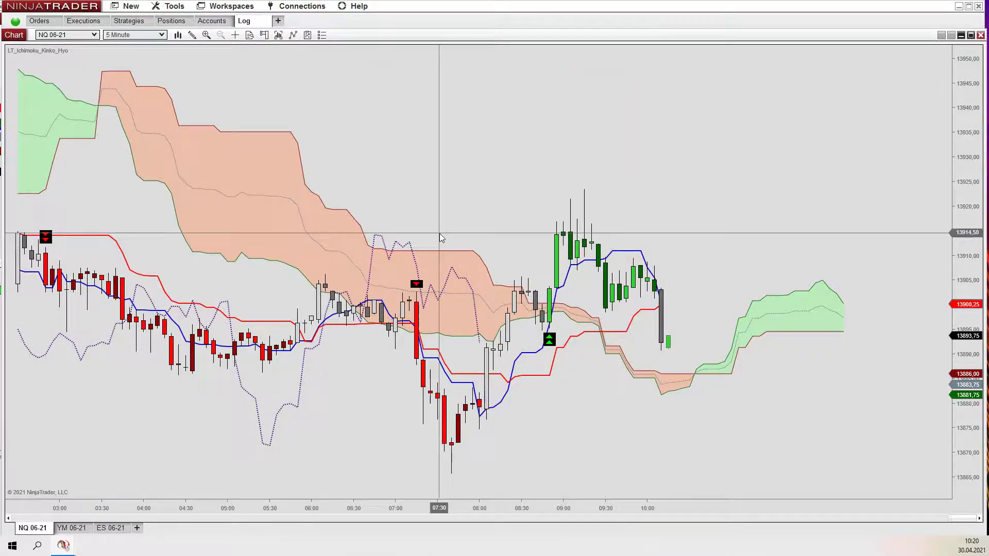
Create a new Market Analyzer window above the chart and add the E-Minis instruments ES 06-21, NQ 06-21 and YM 06-21
left_click(131, 8)
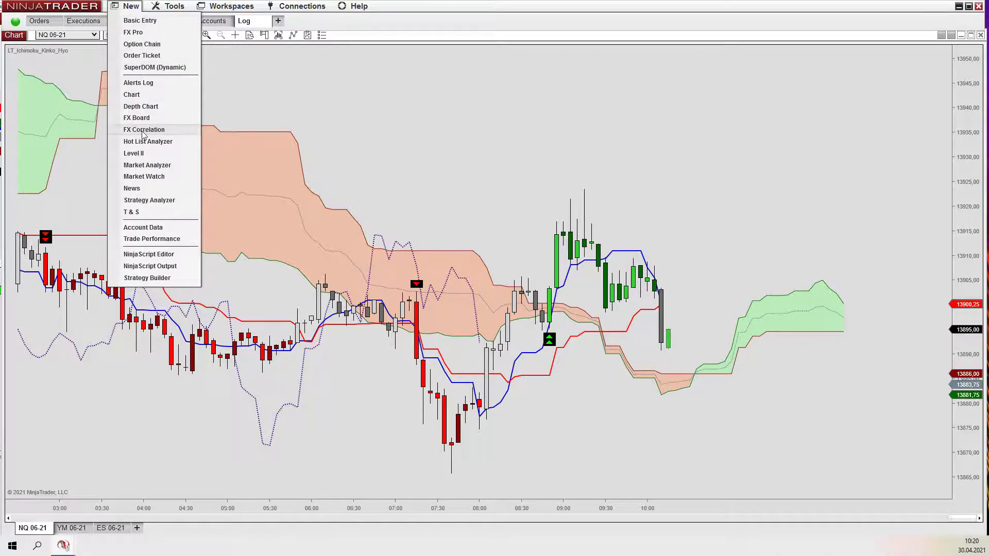
left_click(145, 167)
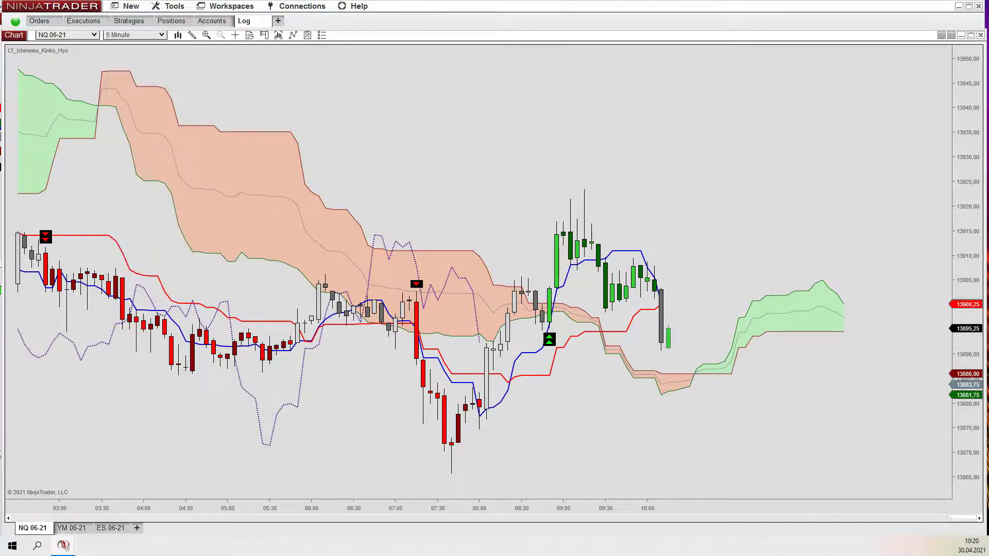
left_click_drag(284, 93, 353, 101)
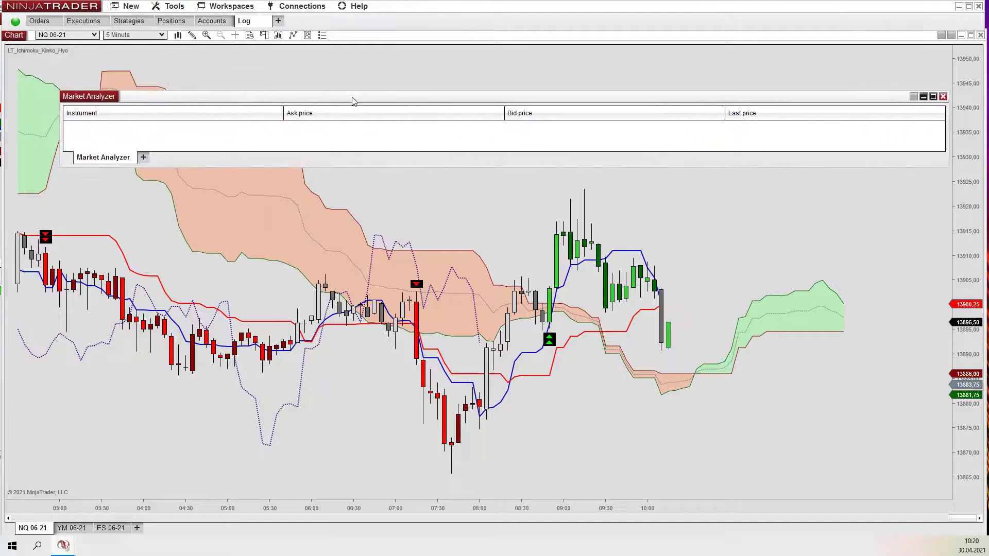
right_click(326, 140)
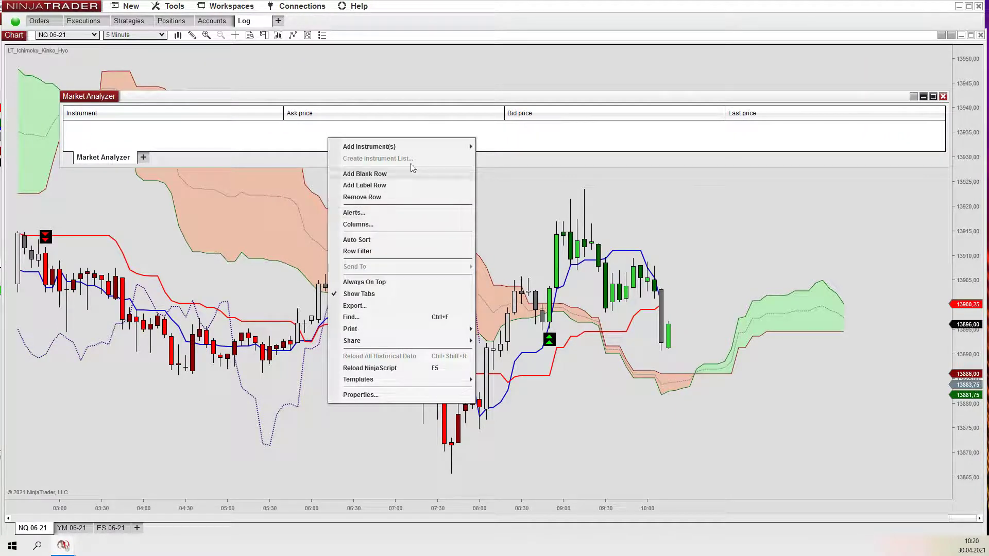
mouse_move(406, 144)
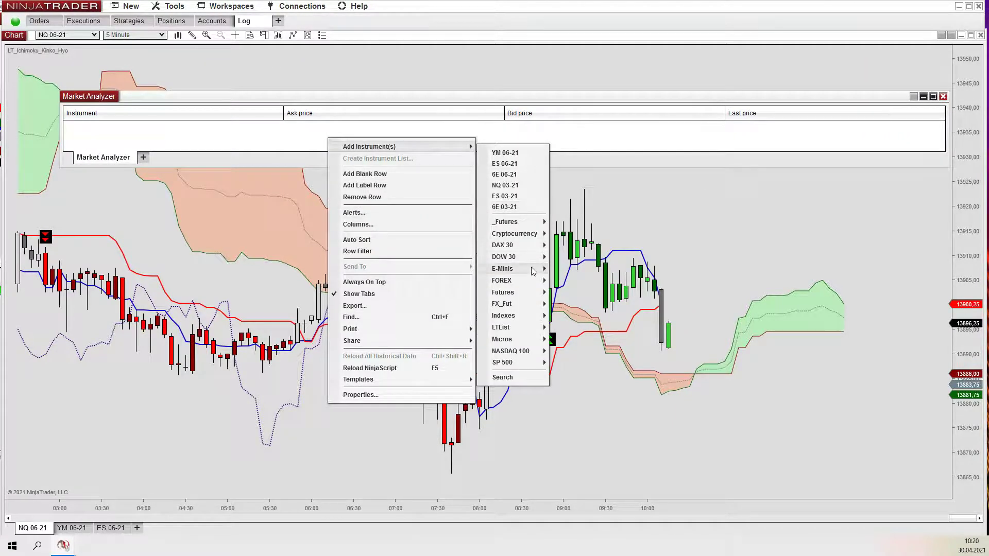
mouse_move(533, 270)
left_click(579, 276)
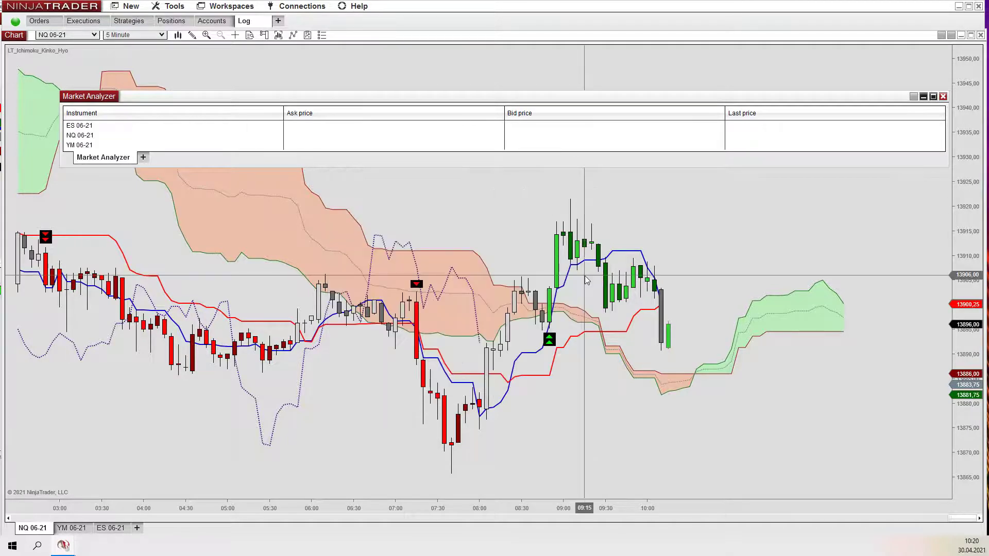
Remove the Ask price and Bid price columns from the Market Analyzer's configured columns
right_click(412, 147)
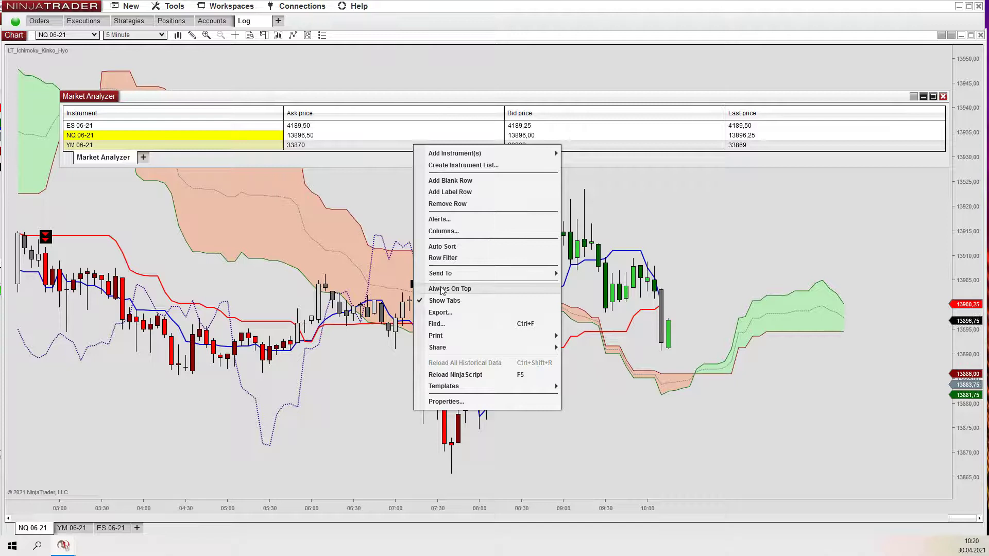
left_click(437, 232)
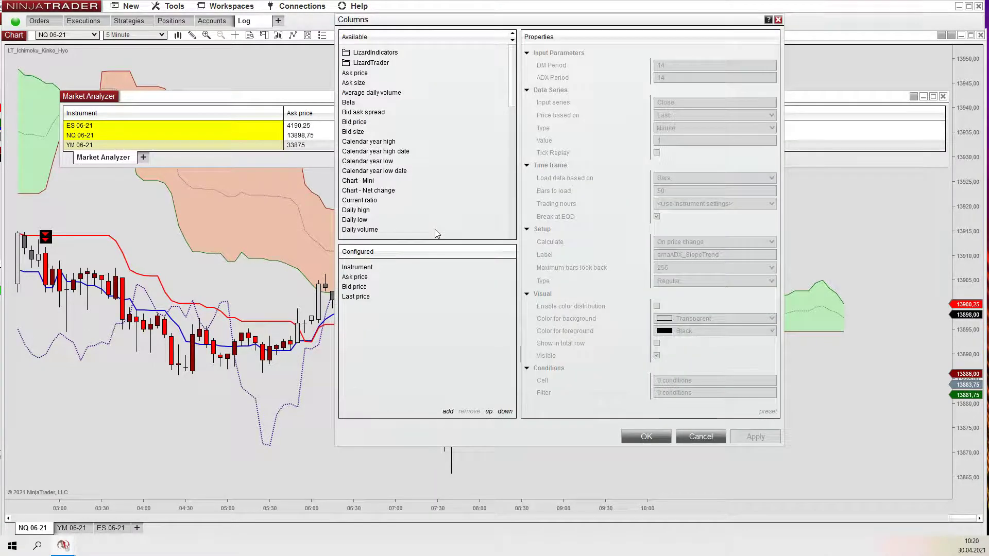
left_click(366, 278)
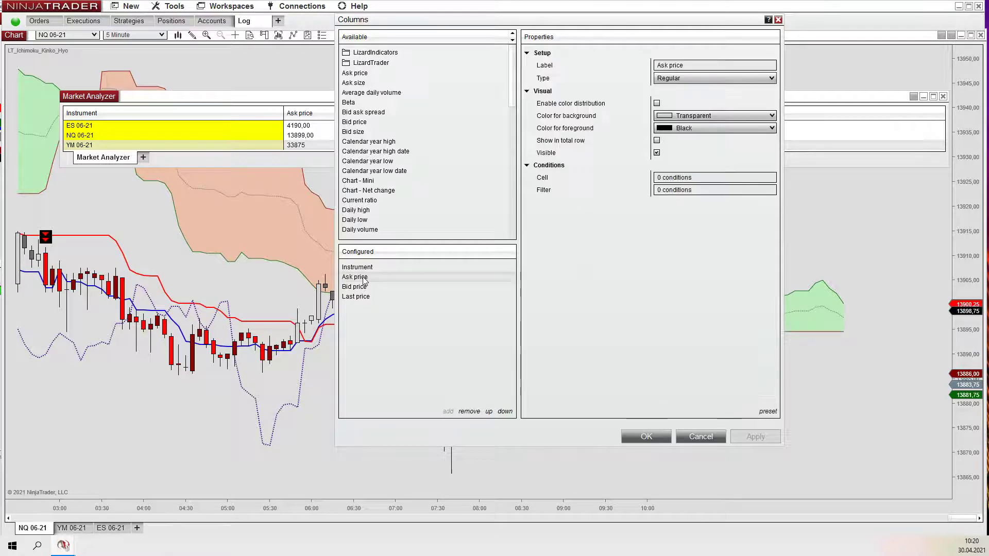
left_click(469, 412)
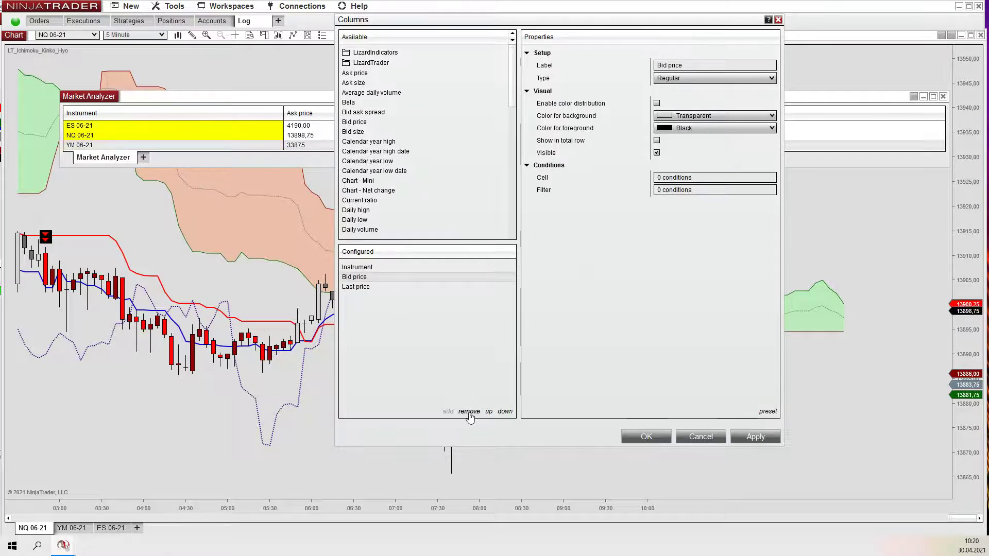
left_click(469, 412)
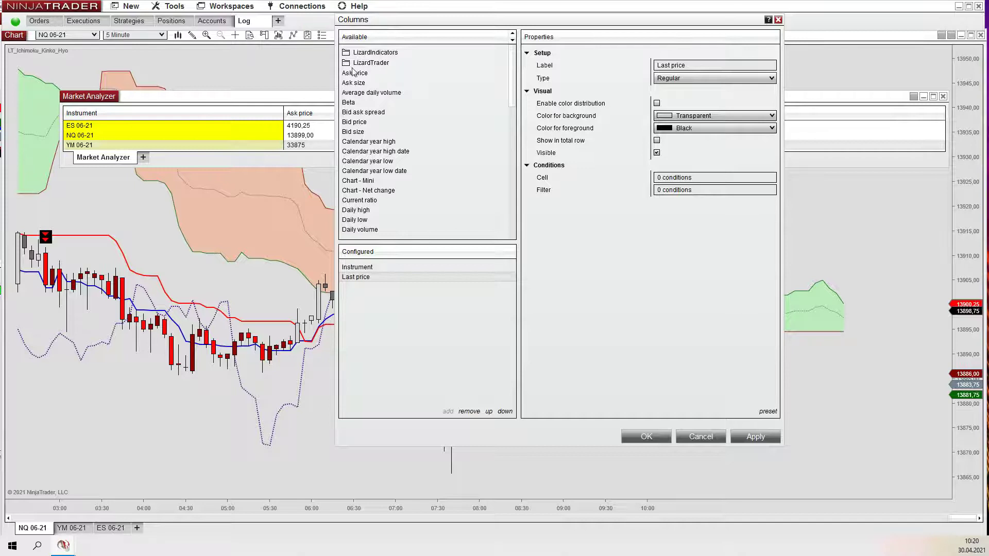
Add the LizardTrader column LT_Ichimoku_Composite_Trend to the Market Analyzer's configured columns
double_click(374, 63)
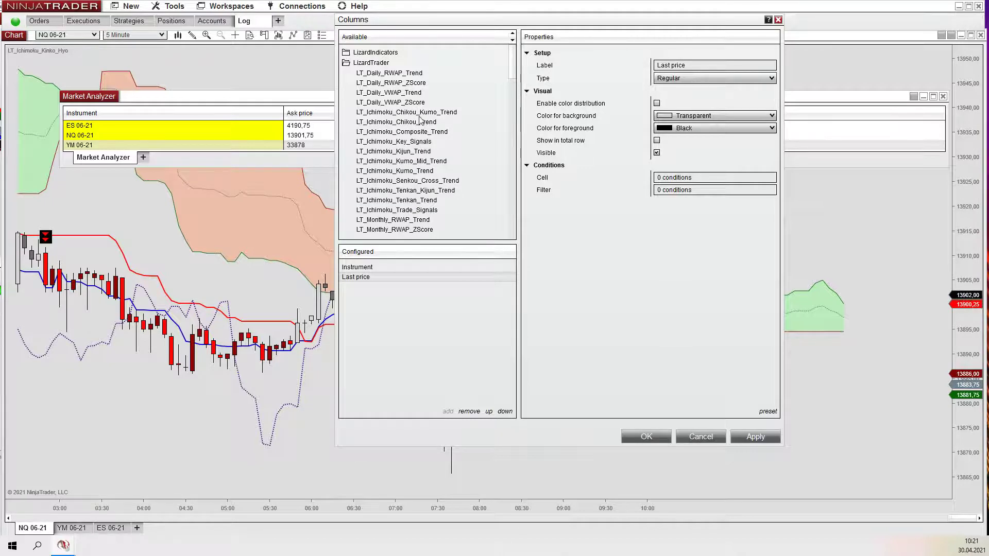
left_click(421, 122)
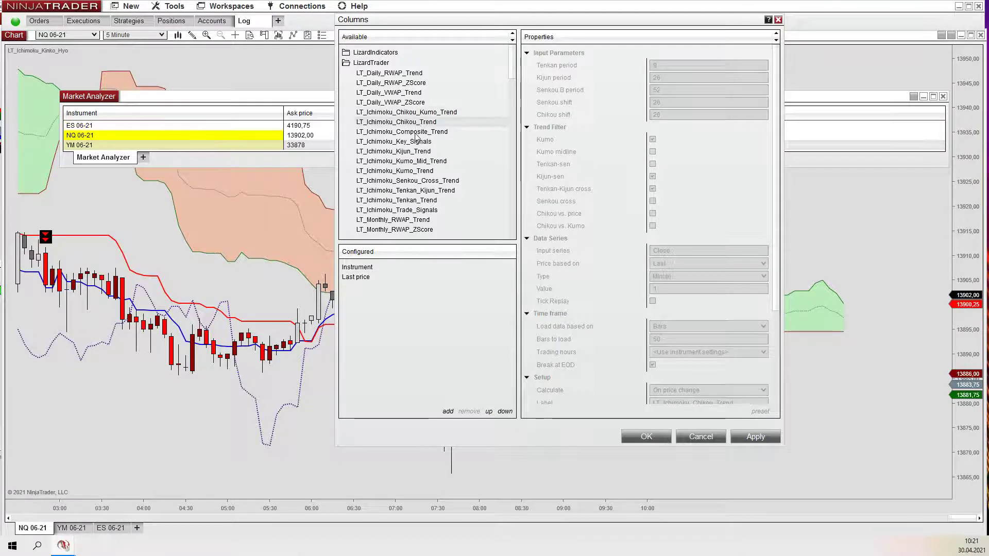
left_click(417, 132)
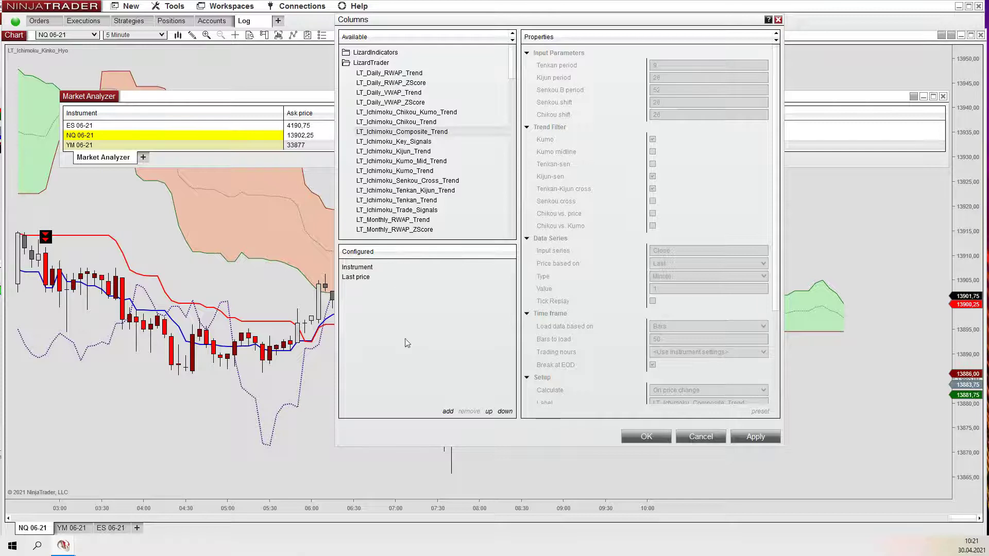
left_click(447, 411)
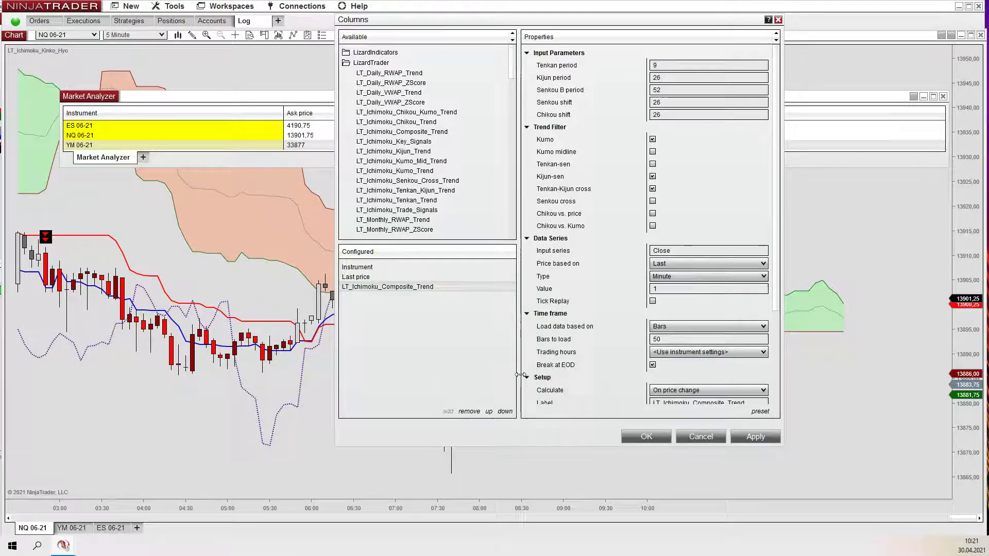
Set the composite trend column's data series value to 5 minutes and its bars to load to 150
left_click(661, 289)
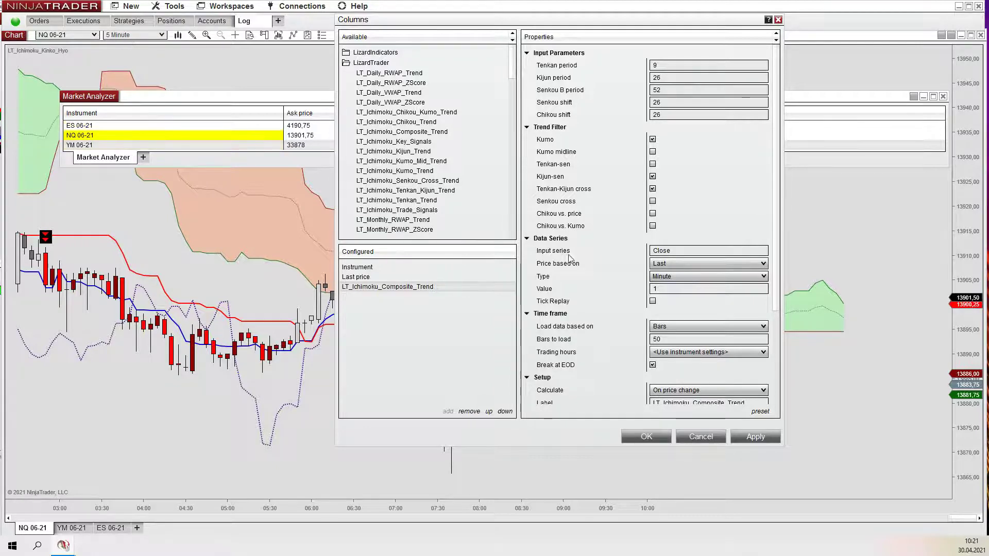
double_click(674, 288)
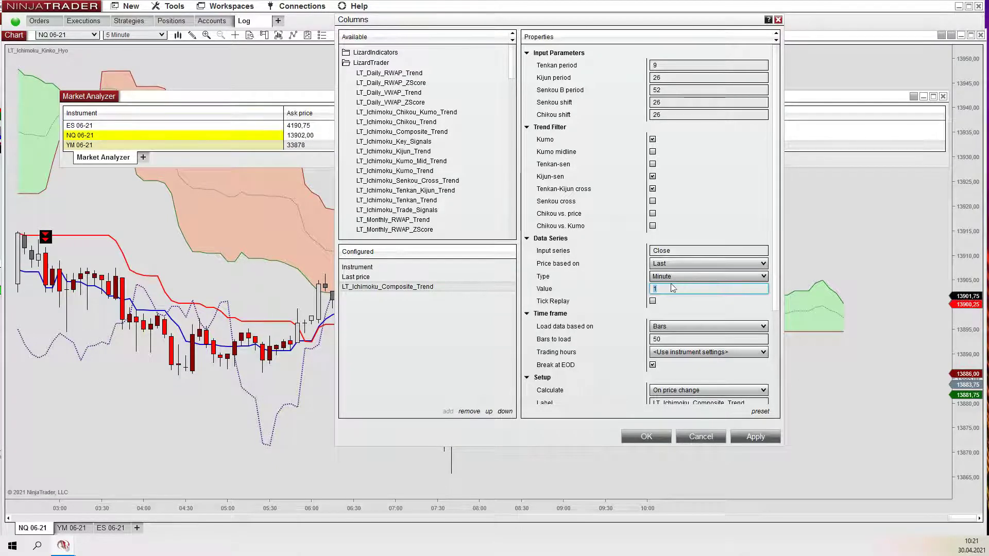
type("5")
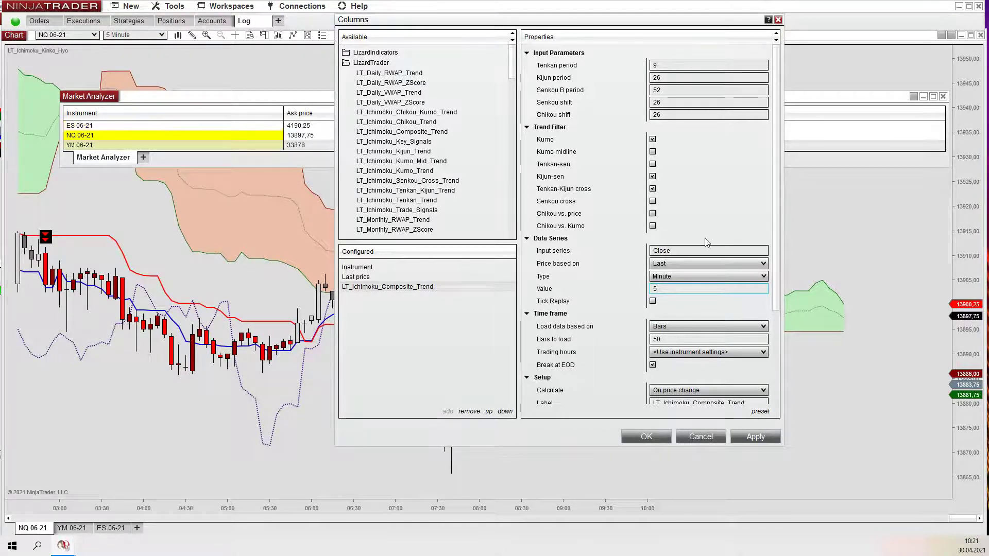
left_click(655, 340)
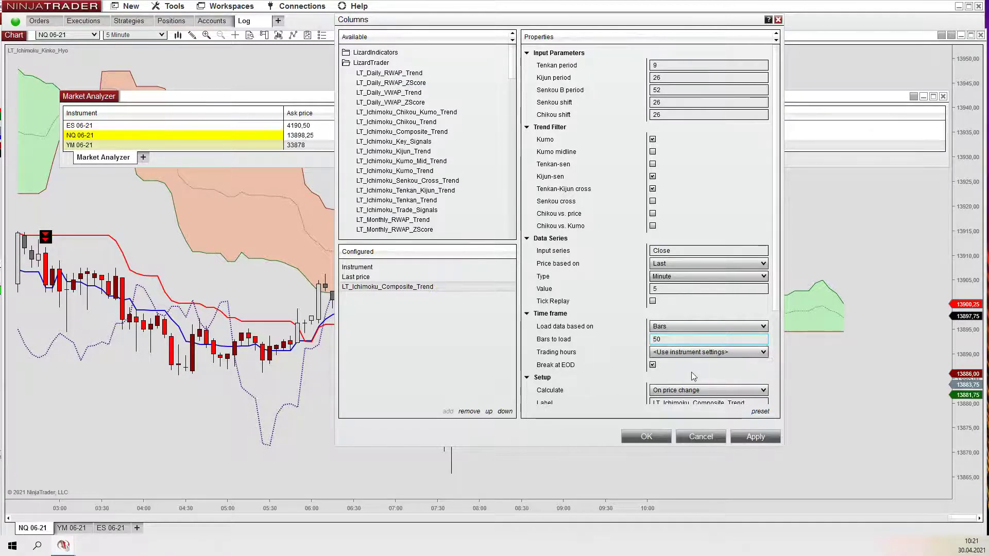
type("1")
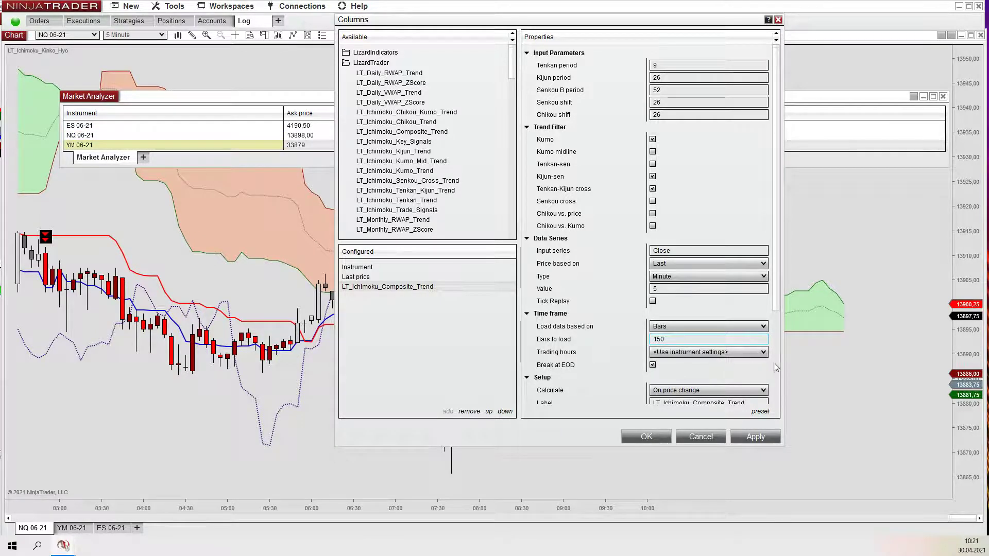
Set the composite trend column to calculate on bar close
left_click_drag(774, 299, 776, 364)
left_click(744, 303)
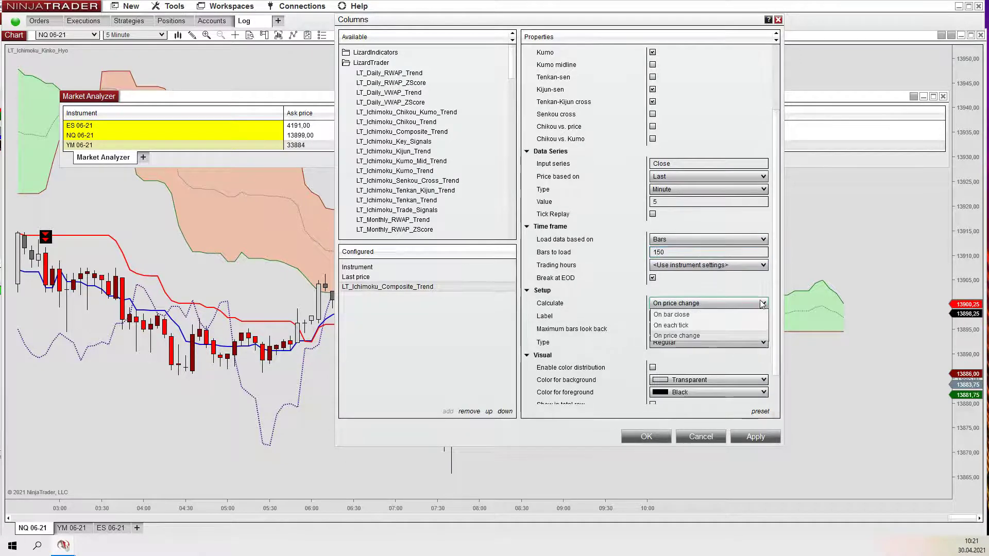
left_click(746, 314)
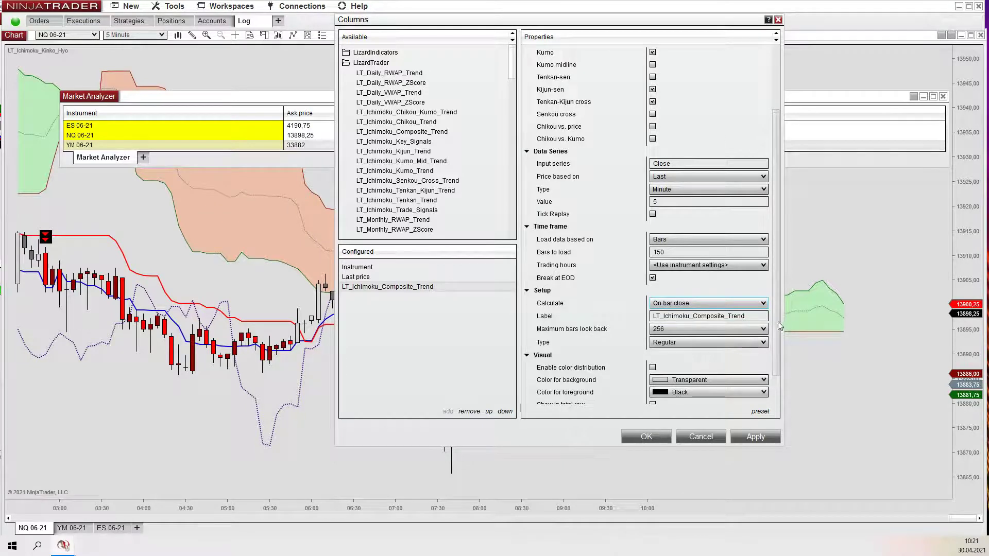
Add a cell condition to the composite trend column showing "Up Trend" on a GreenYellow background when the value equals 1
left_click_drag(774, 324, 771, 374)
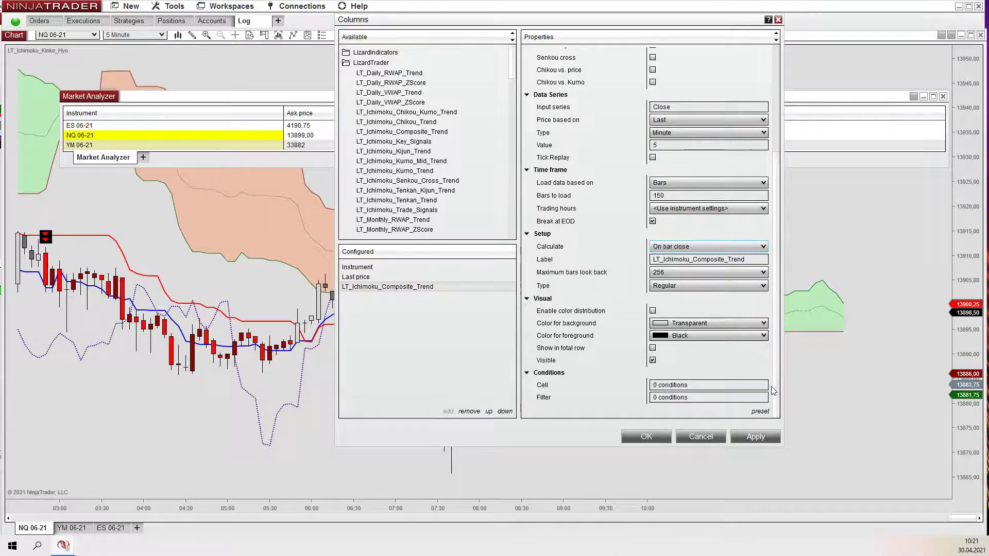
left_click(667, 383)
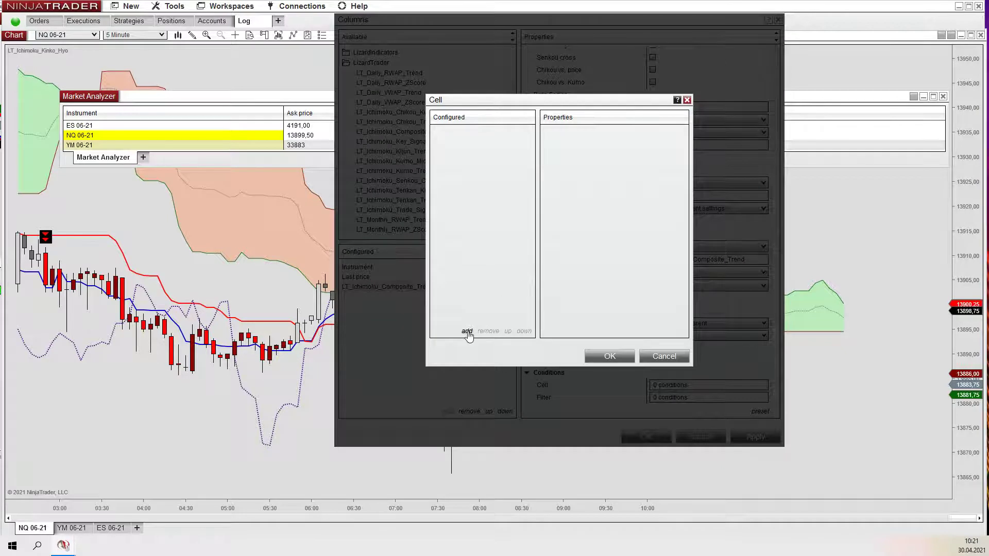
left_click(466, 331)
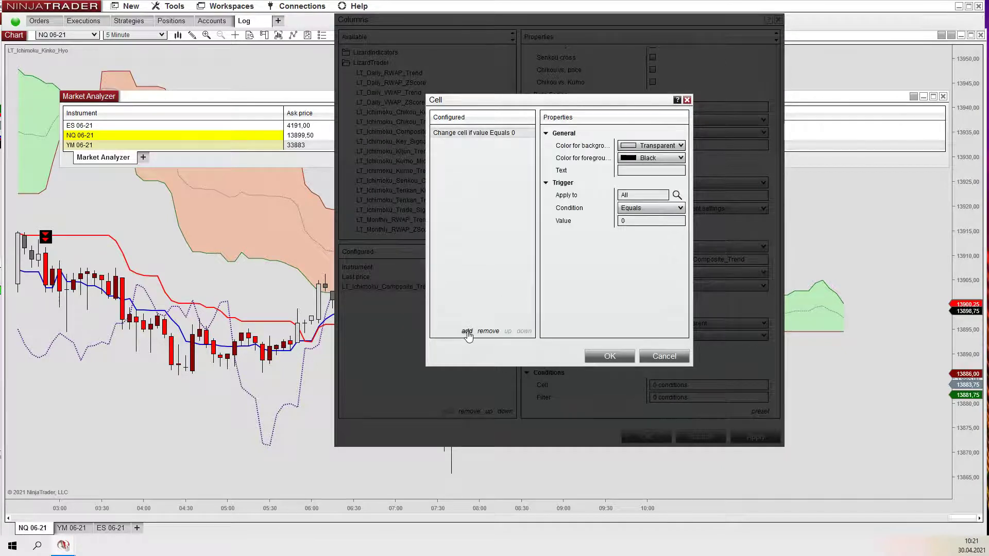
left_click(680, 146)
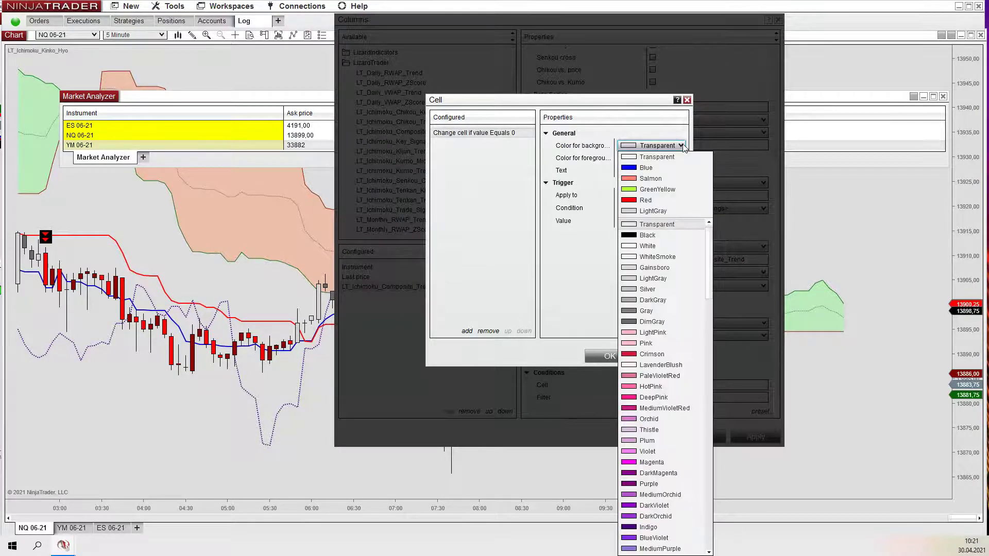
left_click(665, 190)
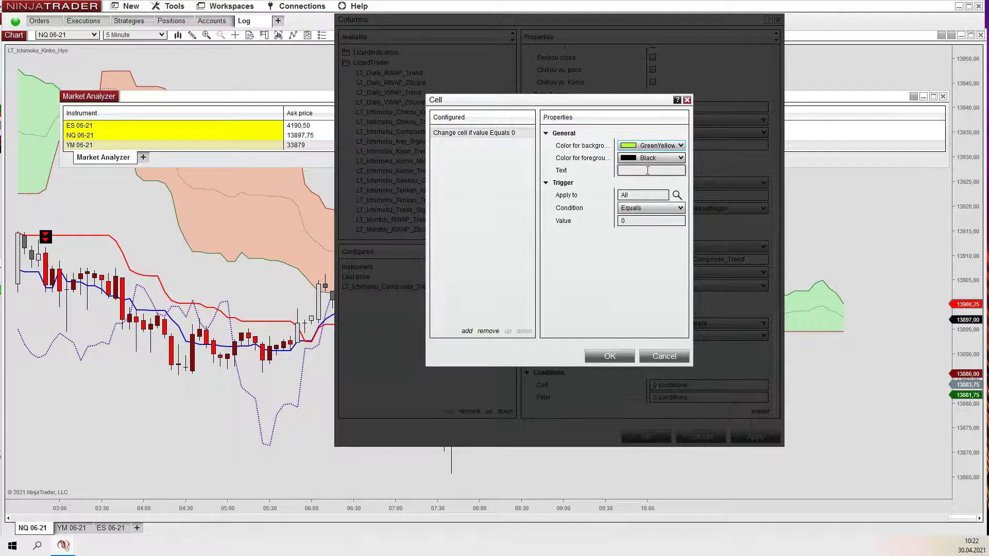
left_click(647, 170)
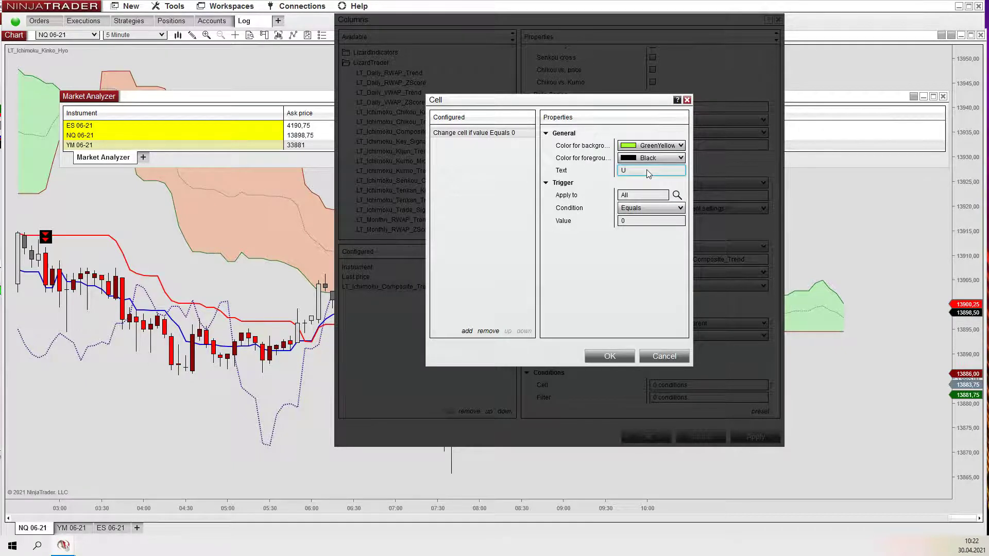
type("Up Trend")
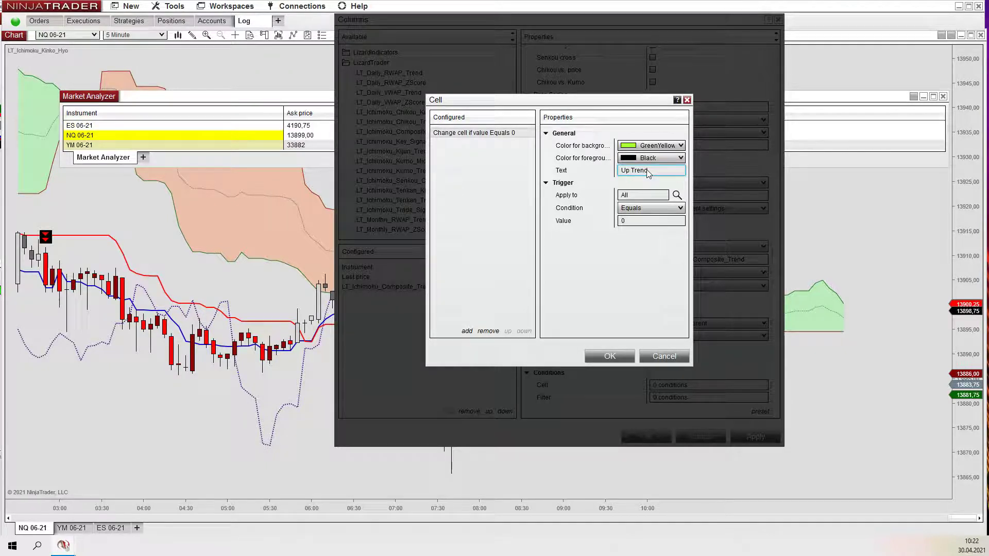
left_click(659, 223)
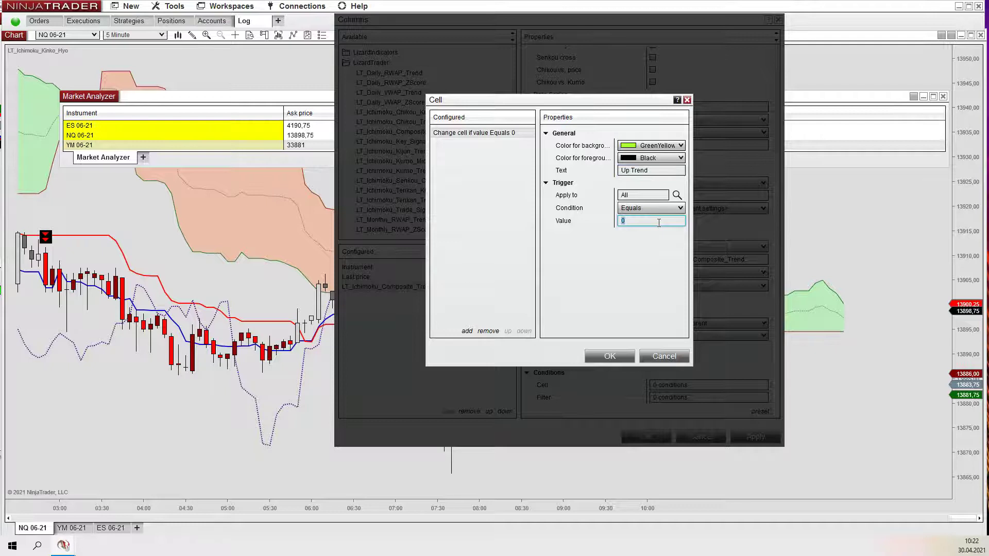
type("1")
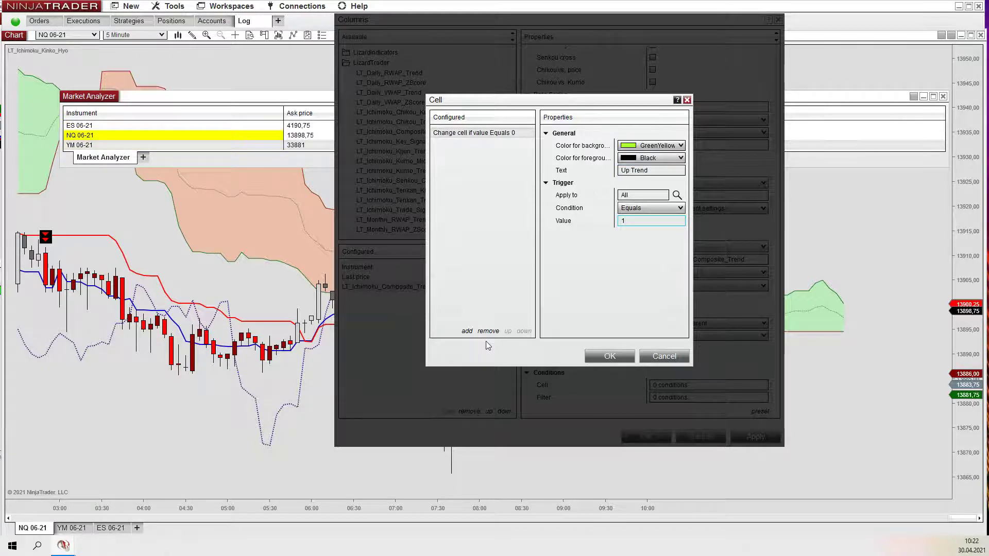
Add a second cell condition to the composite trend column showing "Neutral Trend" on a LightGray background when the value equals 0
left_click(467, 332)
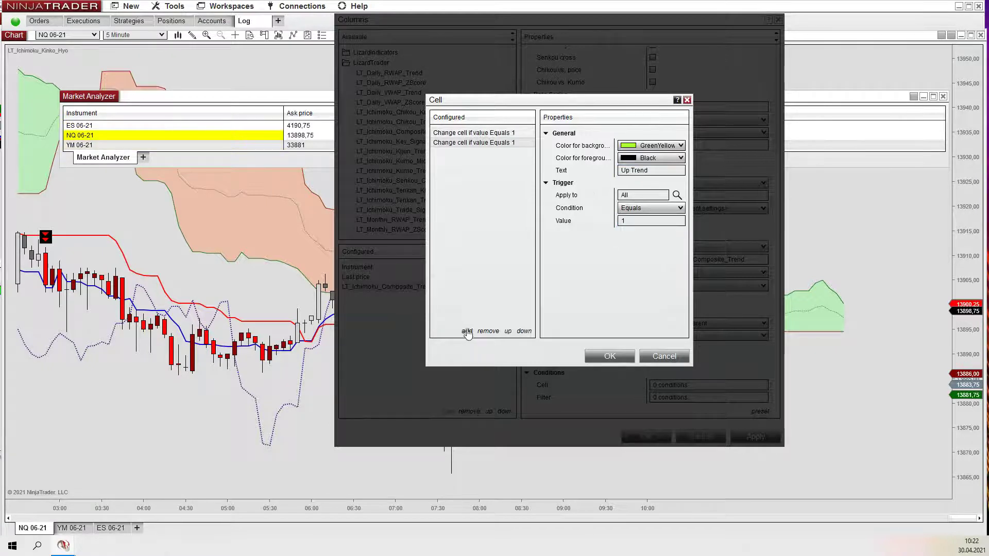
left_click(632, 171)
key("shift+Home")
type("Neutral")
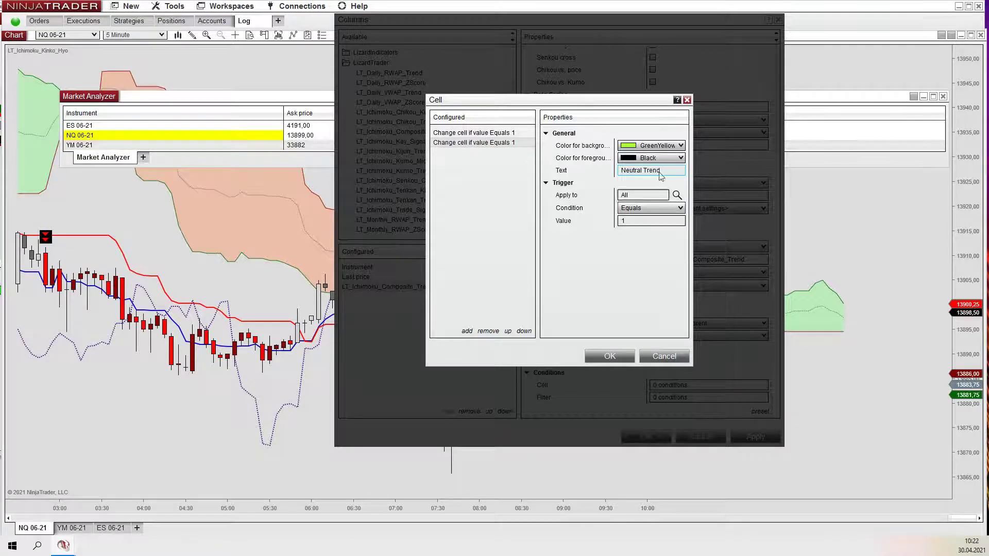
left_click(681, 145)
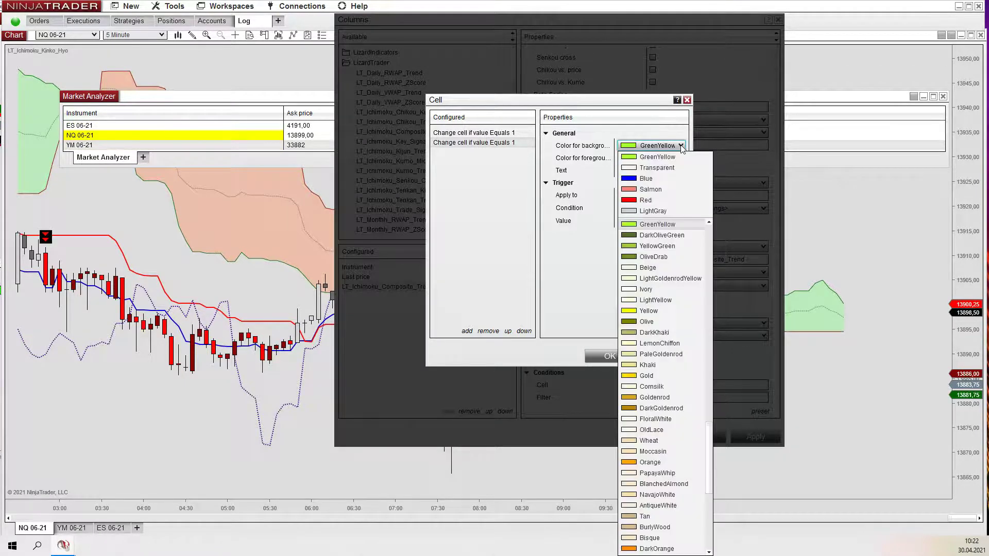
left_click(668, 209)
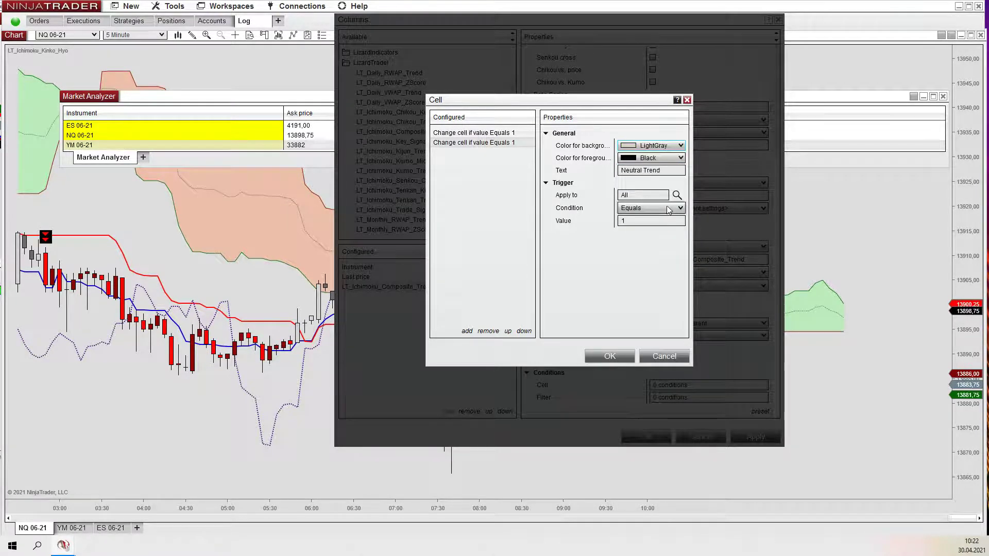
double_click(642, 221)
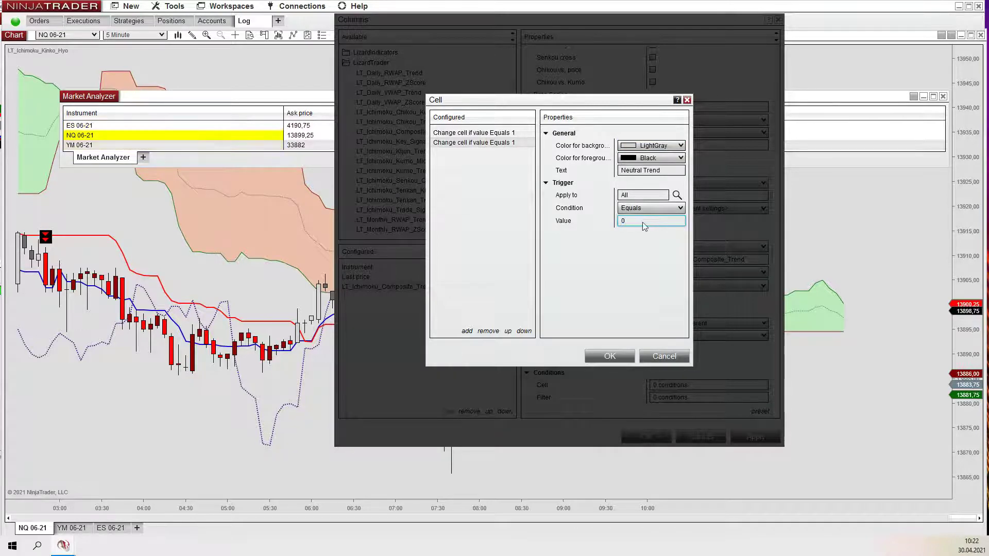
type("0")
Add a third cell condition showing "Down Trend" on a Red background when the value equals -1, and accept the conditions
left_click(467, 331)
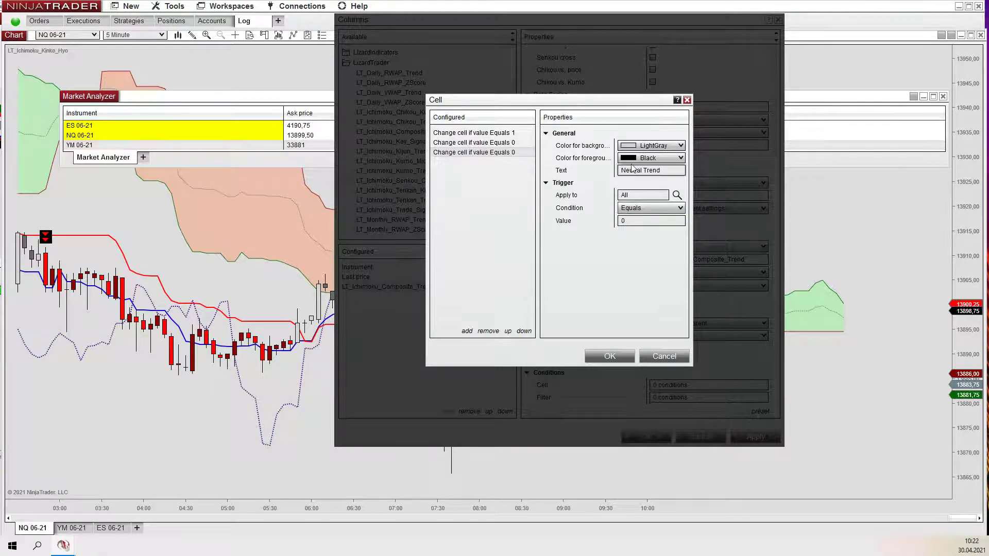
left_click(680, 146)
left_click(669, 211)
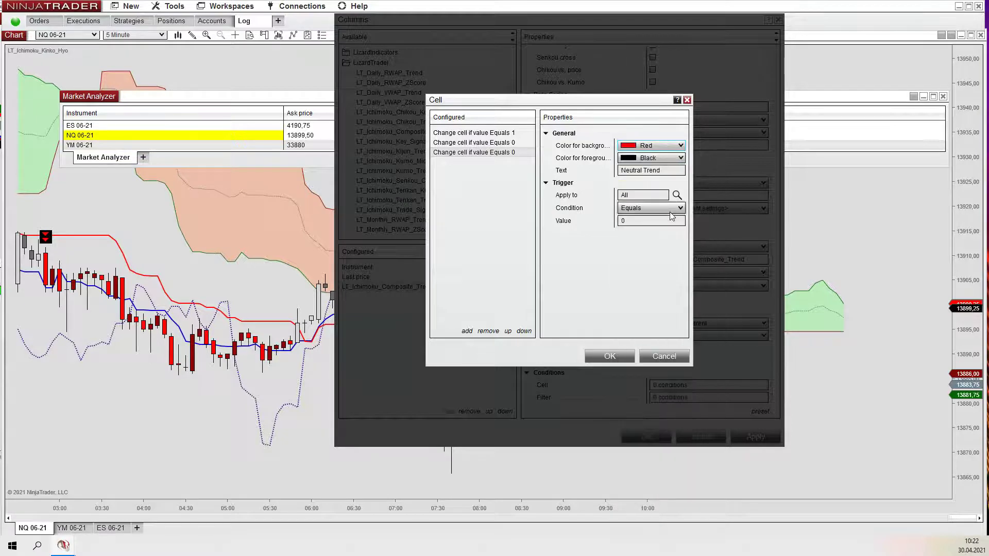
double_click(632, 170)
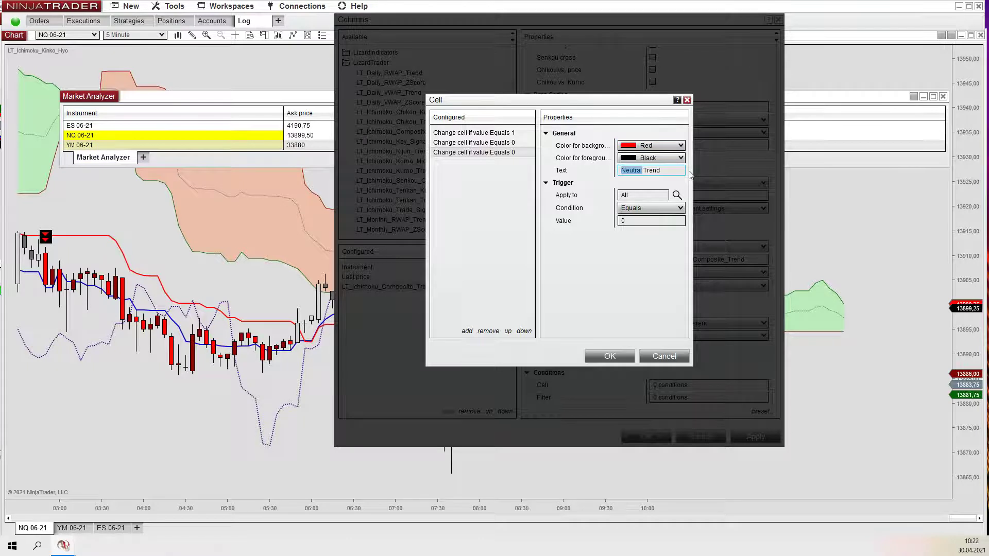
type("Down")
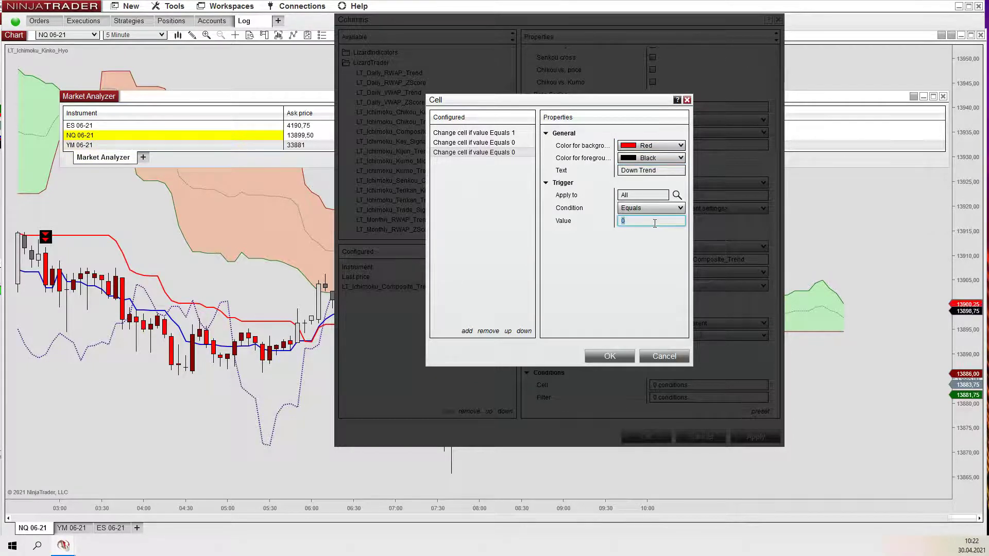
type("-1")
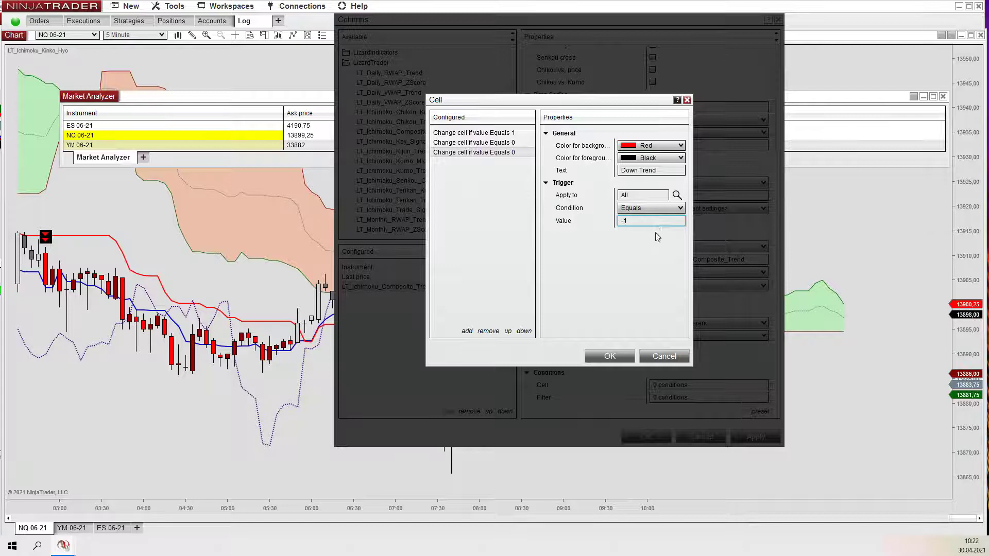
left_click(607, 355)
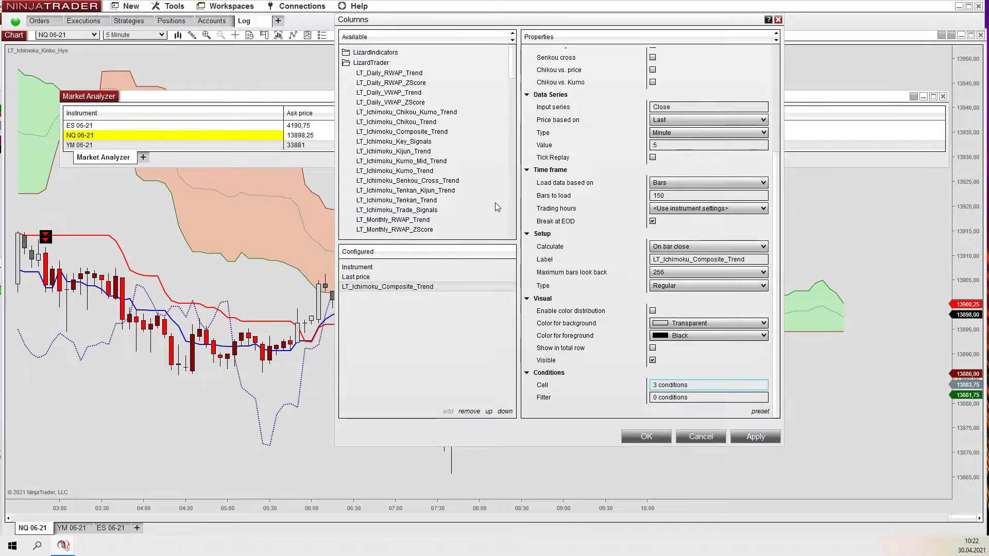
Add the LizardTrader column LT_Ichimoku_Trade_Signals to the Market Analyzer's configured columns
left_click_drag(506, 19, 741, 39)
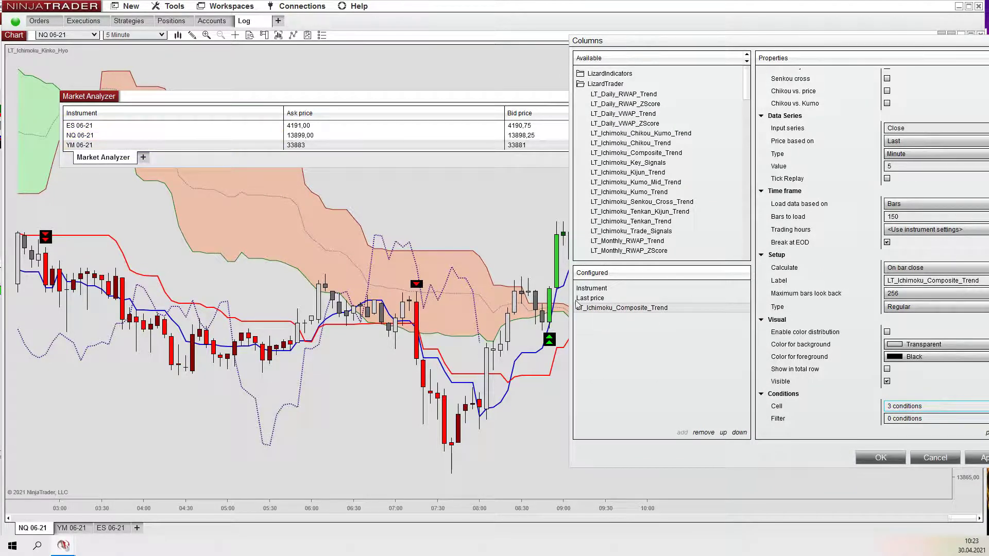
left_click_drag(676, 45, 758, 55)
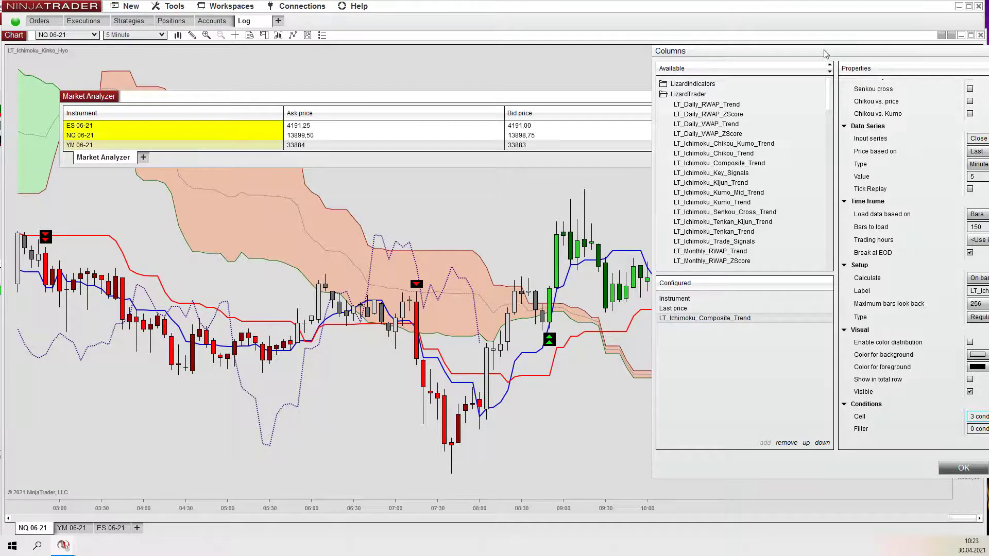
left_click_drag(826, 53, 532, 67)
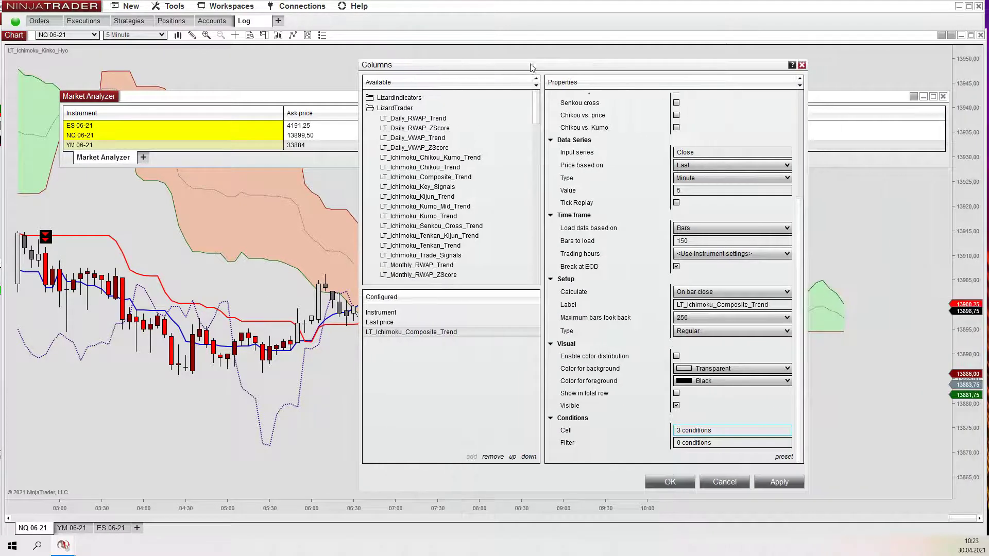
left_click(433, 188)
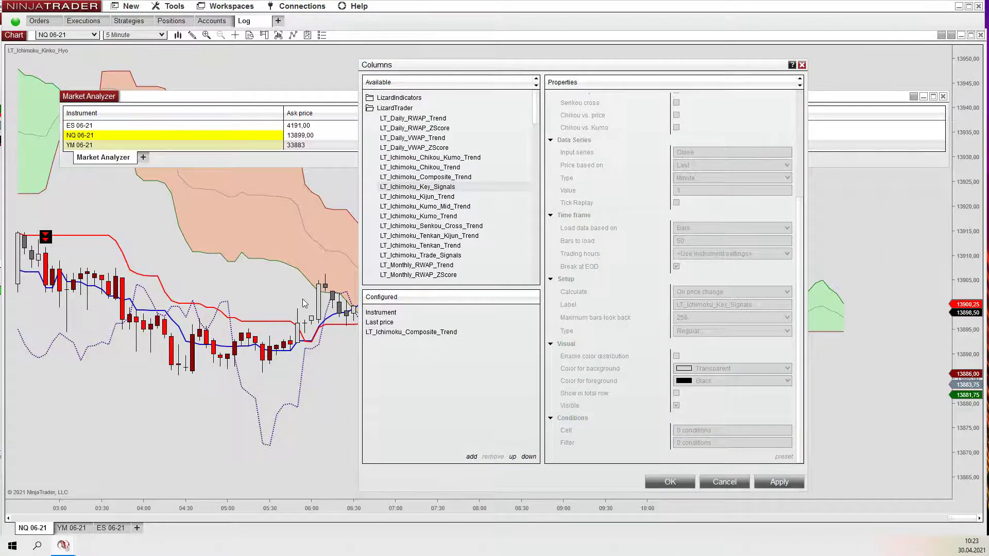
left_click(434, 256)
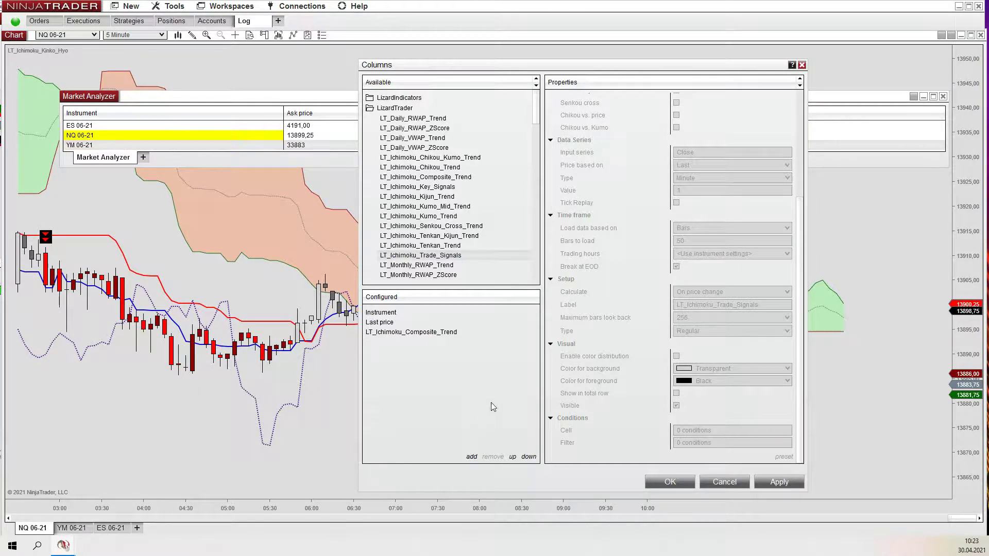
left_click(472, 458)
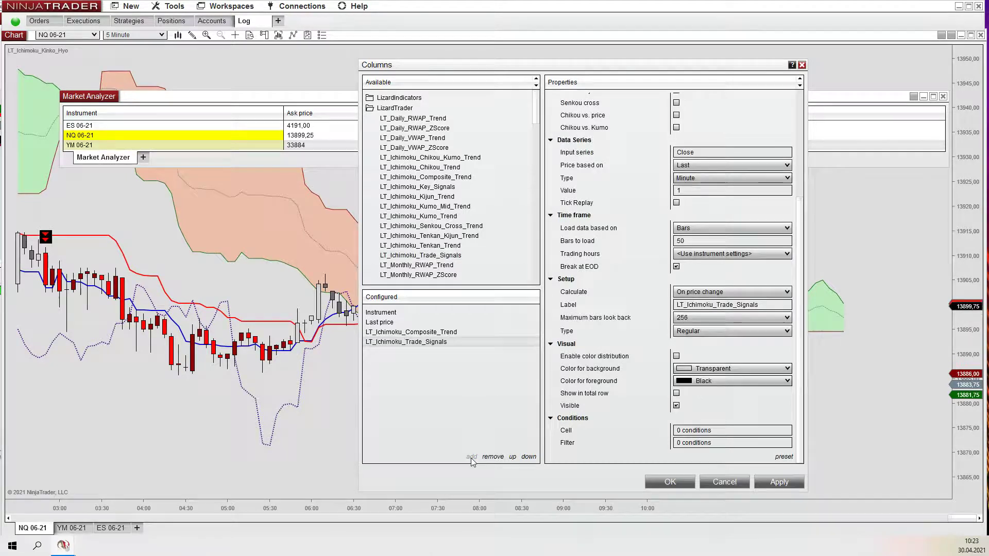
Set the trade signals column's data series value to 5 minutes
left_click(706, 191)
double_click(711, 191)
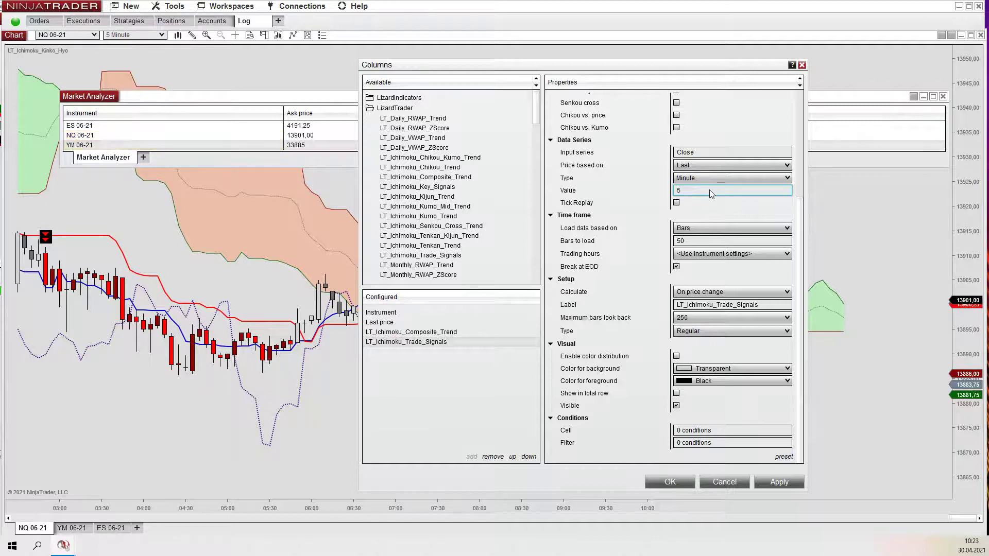
left_click_drag(798, 229, 802, 144)
left_click(676, 157)
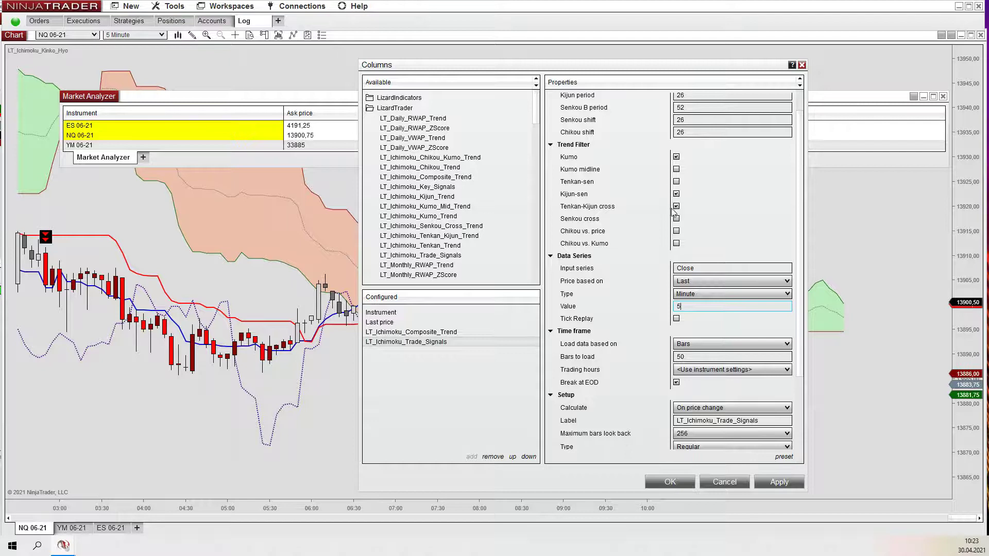
Set the trade signals column's bars to load to 150 and its calculation to on bar close
left_click_drag(801, 226, 801, 336)
left_click(721, 241)
type("1")
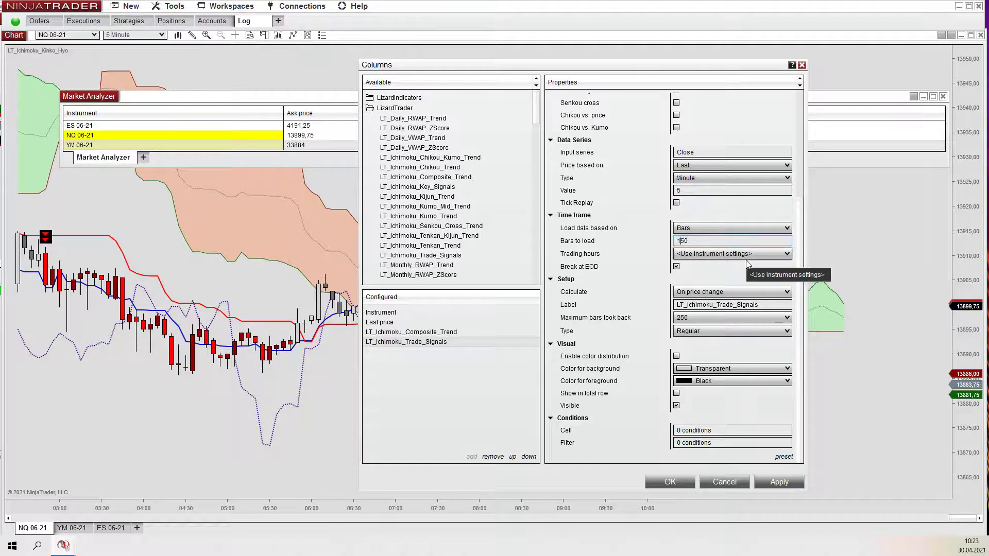
left_click(746, 291)
left_click(743, 305)
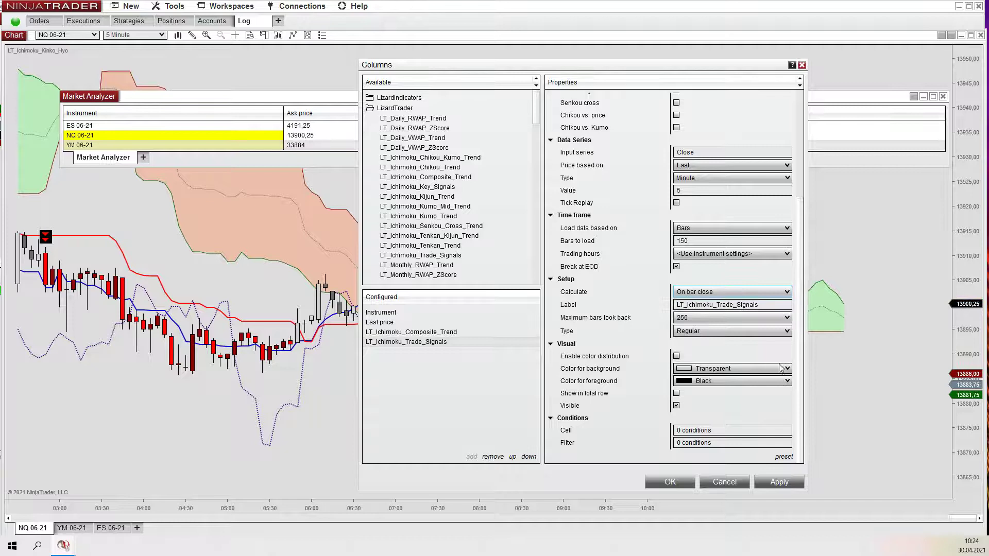
Add a cell condition to the trade signals column showing "Long Setup" on a Blue background when the value equals 1
left_click(724, 437)
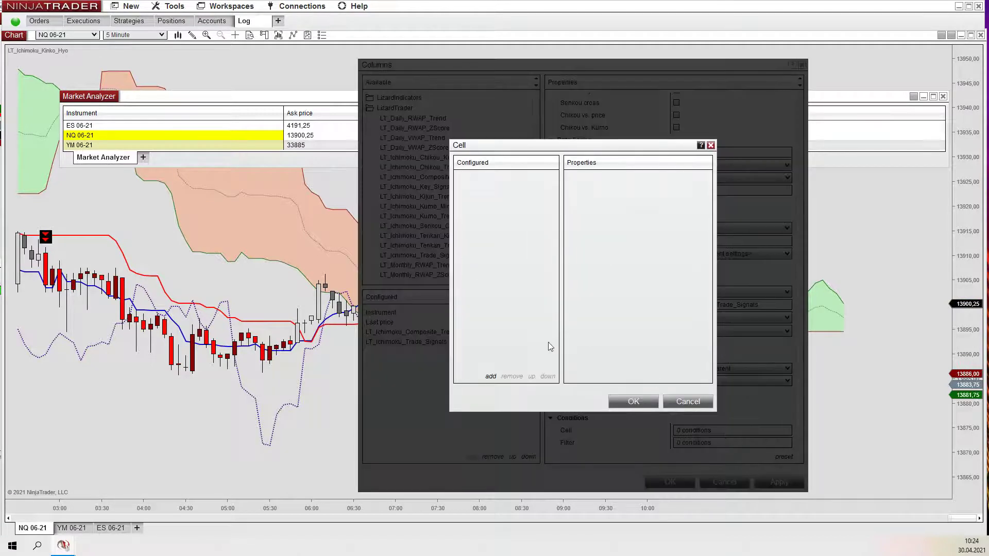
left_click(491, 376)
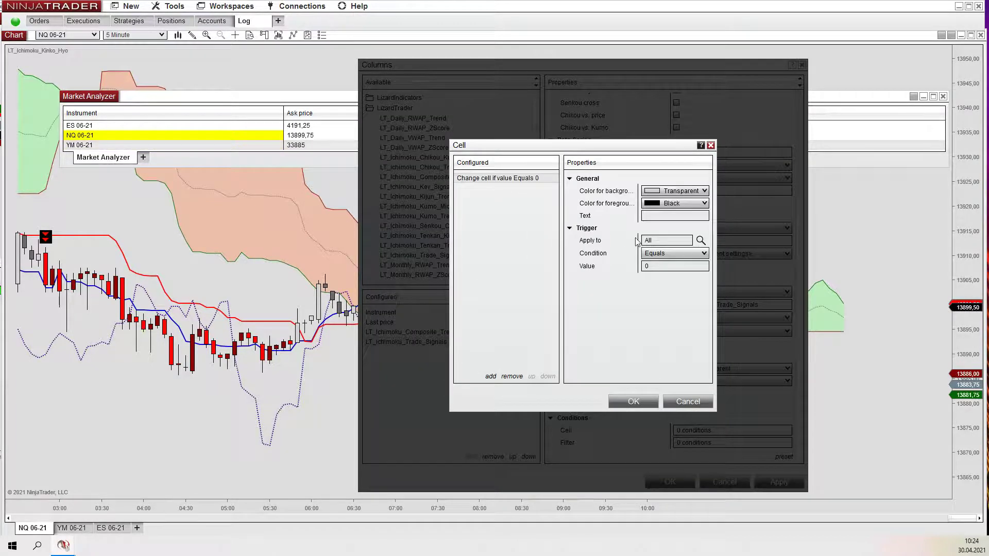
left_click(703, 191)
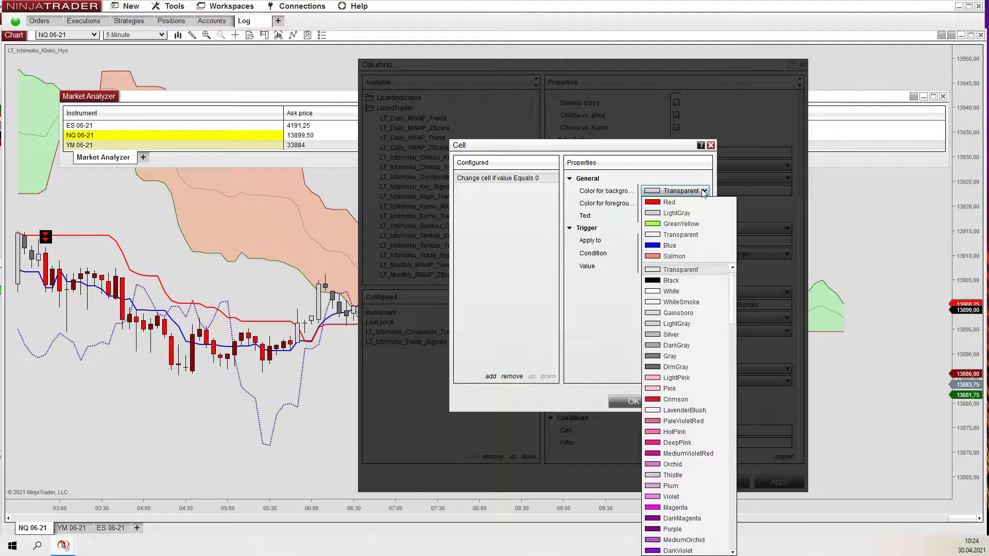
left_click(685, 245)
left_click(659, 216)
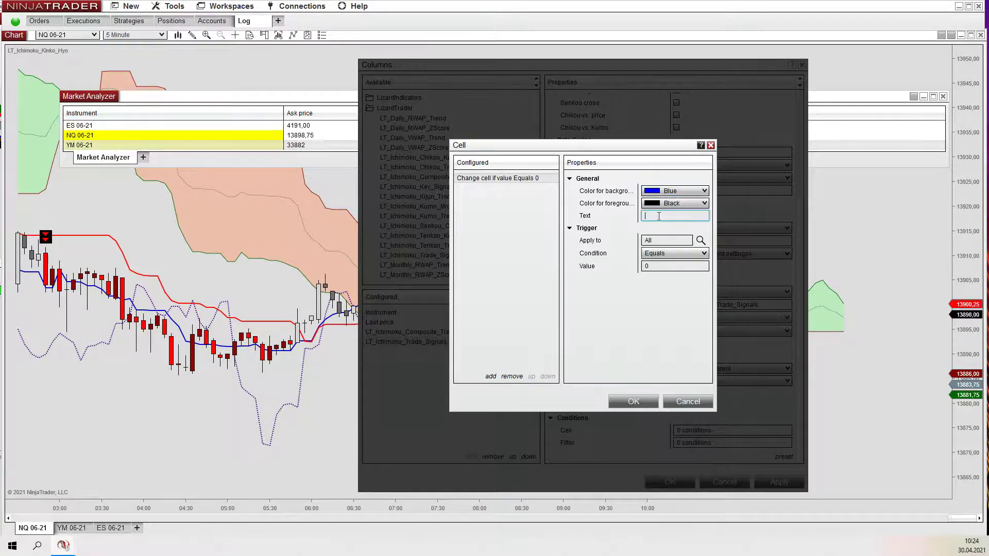
type("Long Setup")
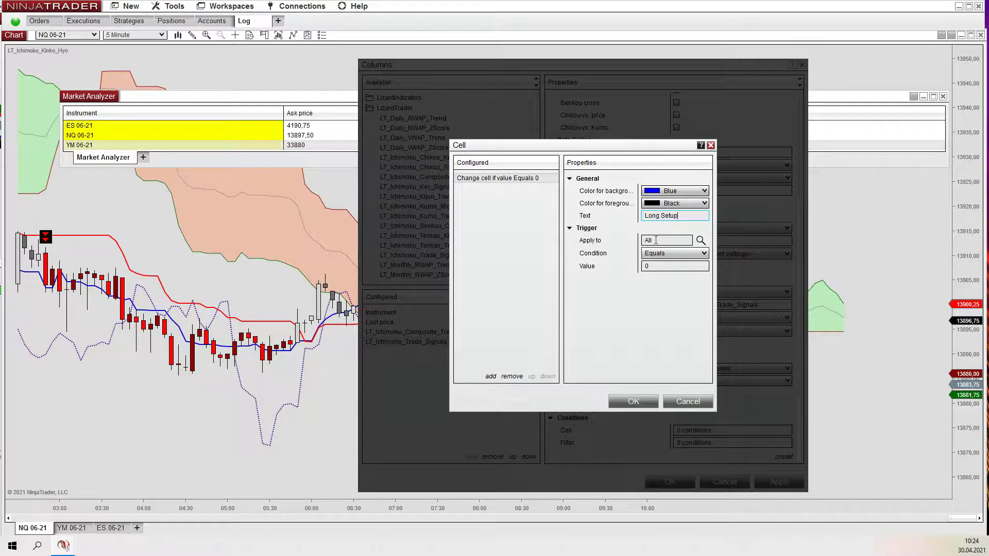
double_click(663, 264)
type("1")
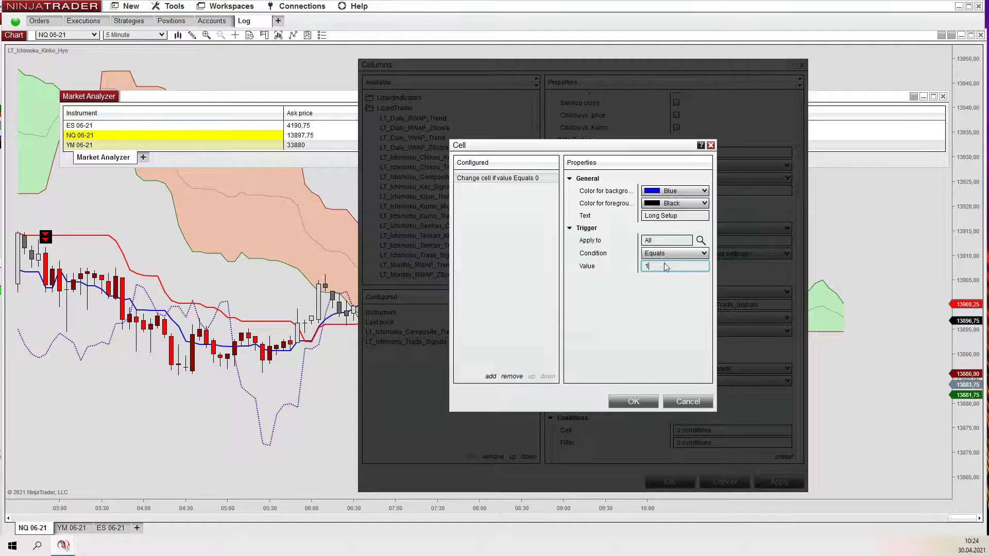
Add a second trade signals cell condition showing "Short Setup" on a Salmon background, and accept the conditions
left_click(491, 377)
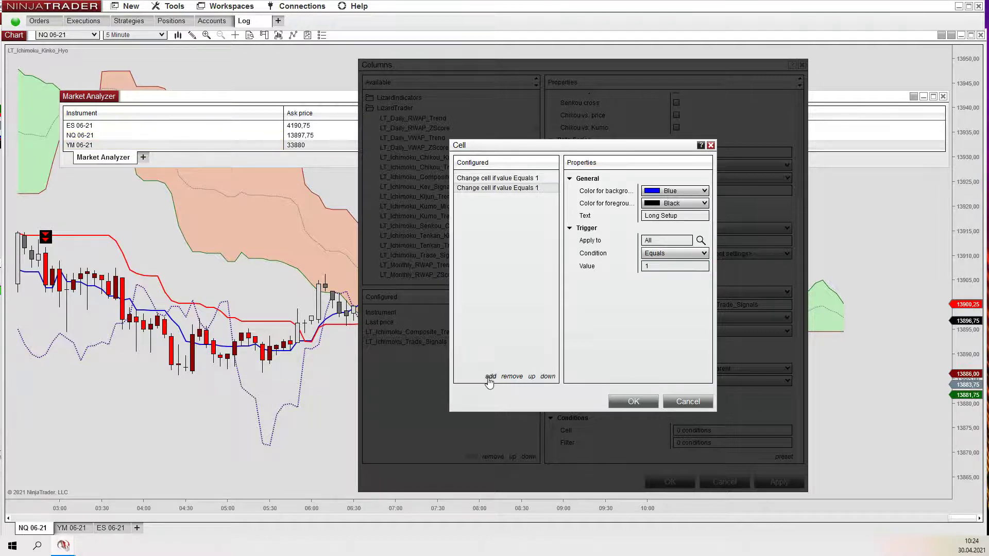
left_click(705, 192)
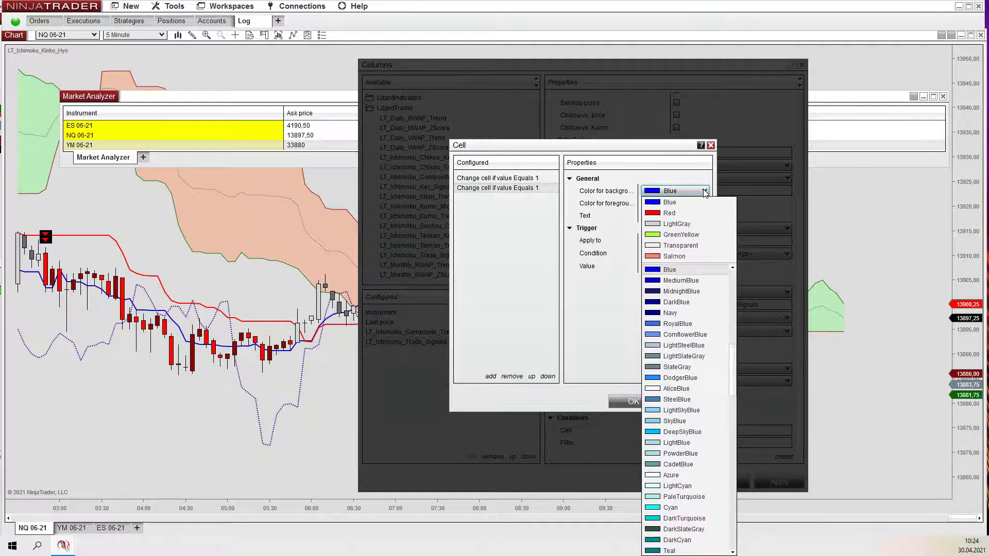
left_click(689, 257)
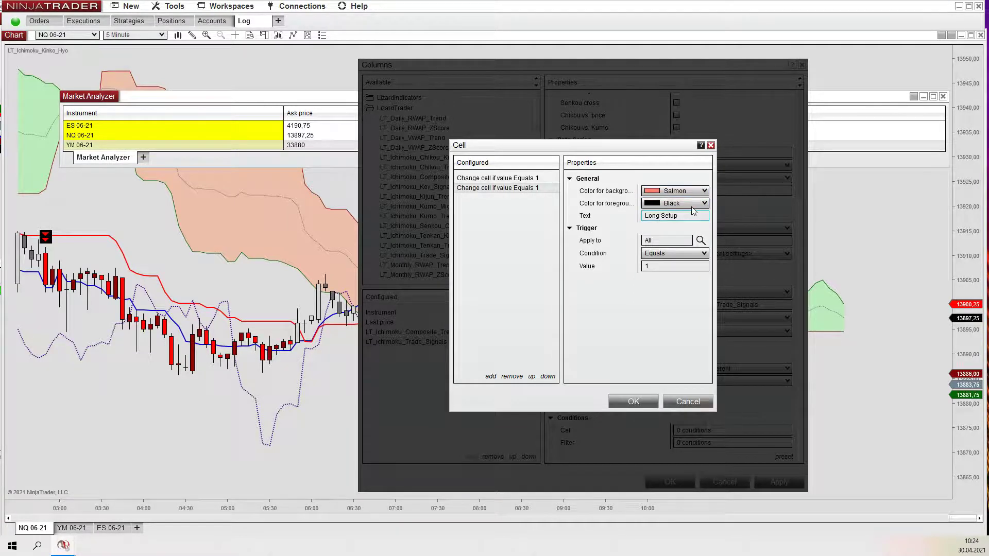
key("shift+Home")
type("Short")
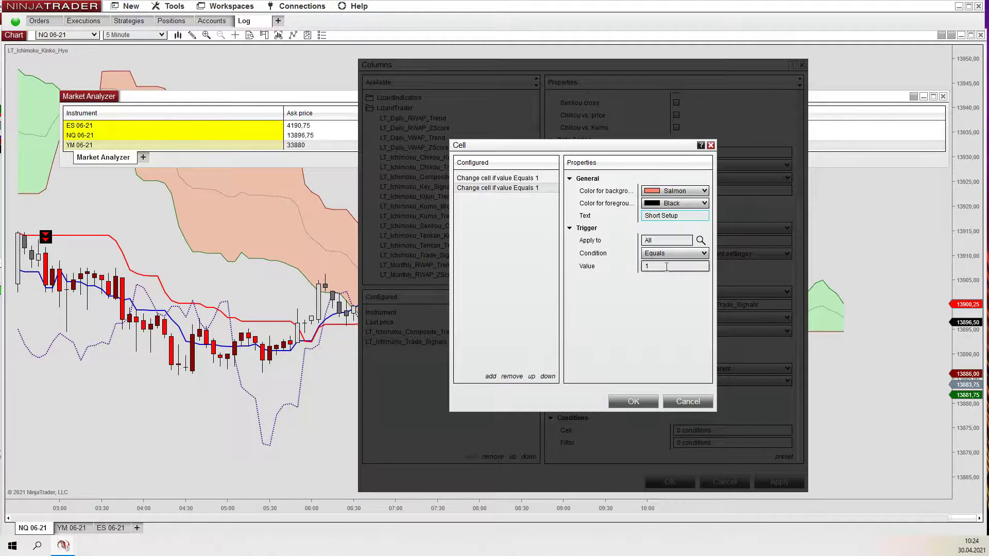
left_click(649, 267)
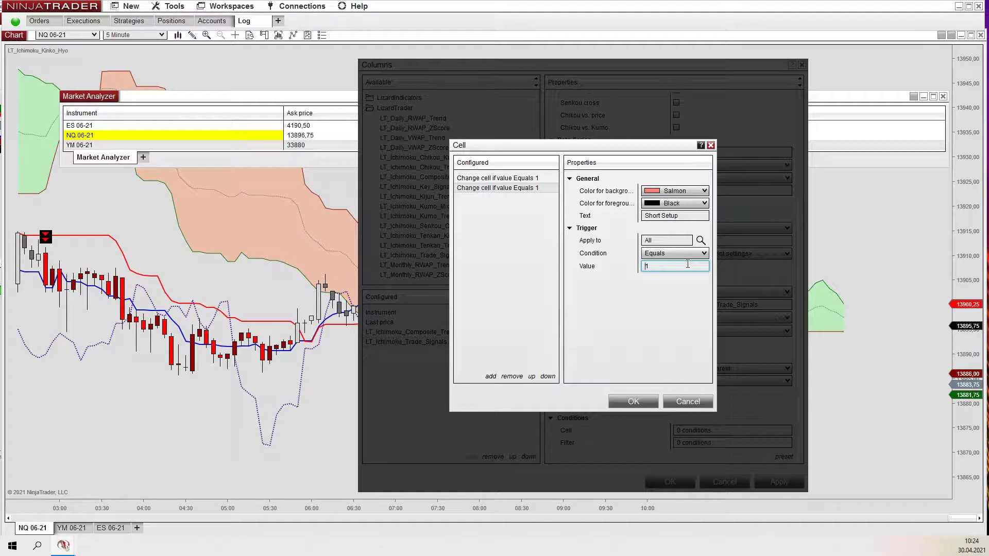
left_click(632, 403)
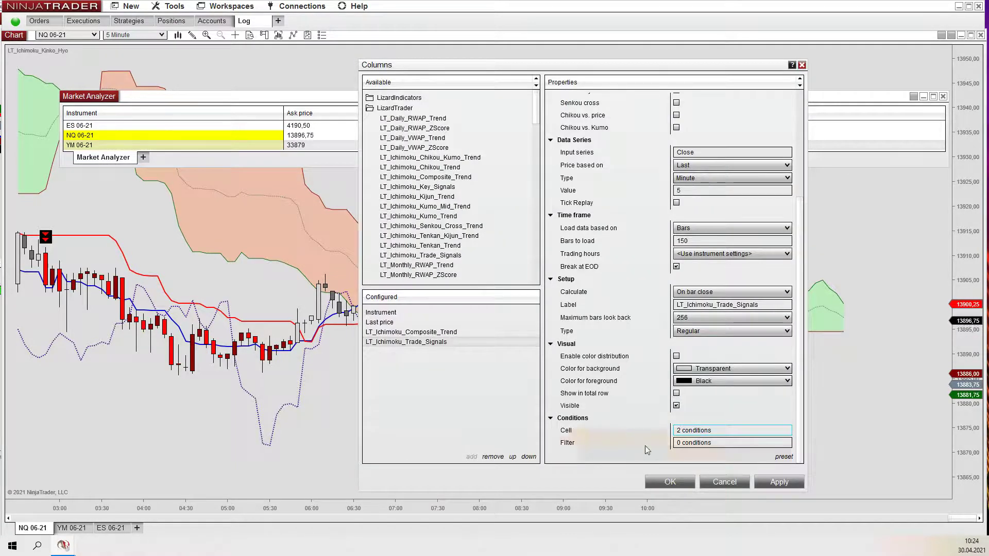
Accept the column configuration for the Market Analyzer and bring up the YM 06-21 chart
left_click(676, 483)
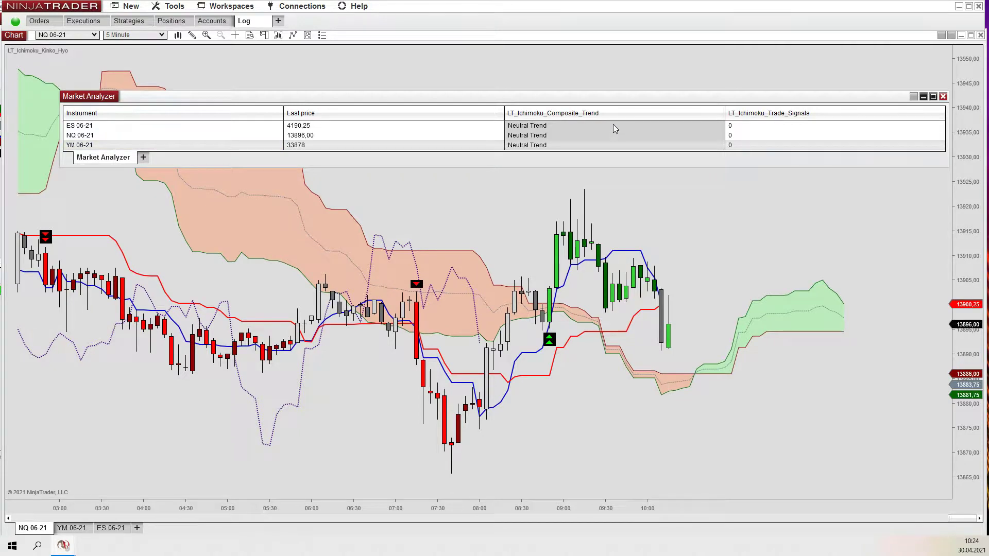
left_click(73, 529)
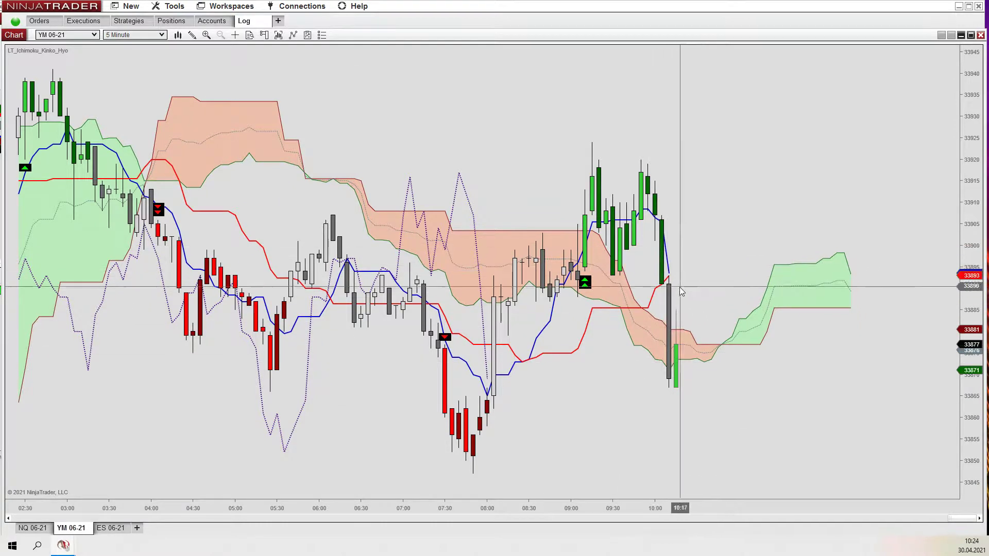
Examine the ES 06-21 and NQ 06-21 charts, and place the Market Analyzer above the NQ candles to compare its trend and signal values
left_click(110, 529)
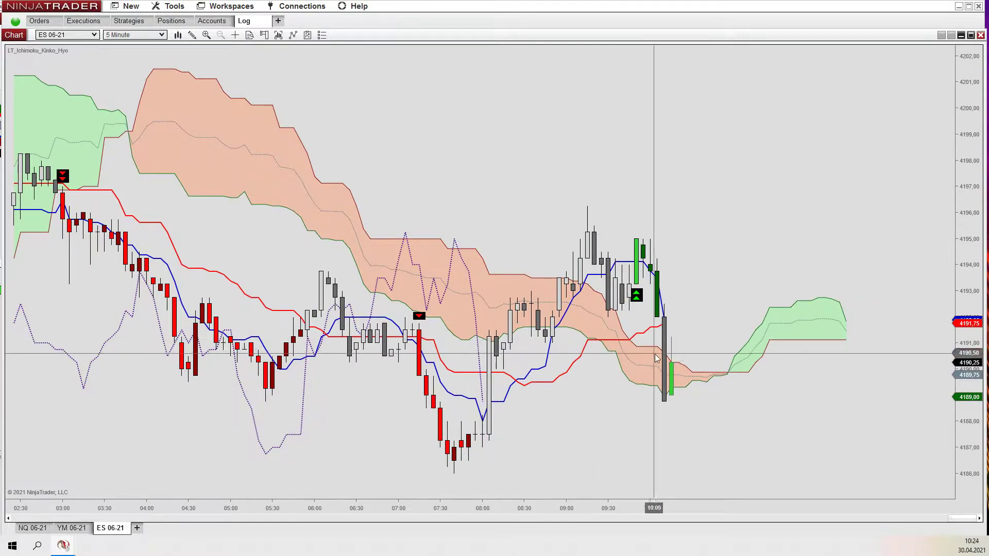
left_click(29, 529)
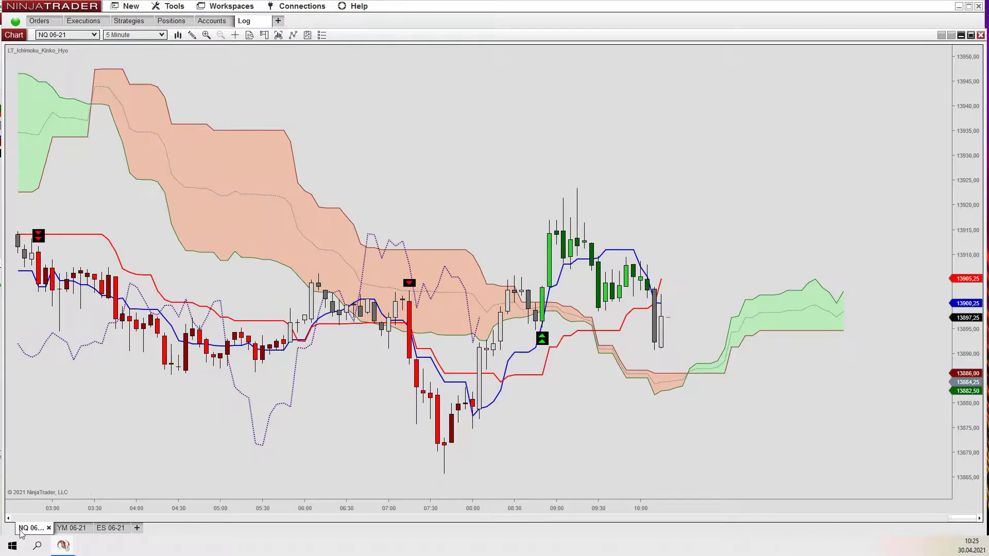
mouse_move(70, 550)
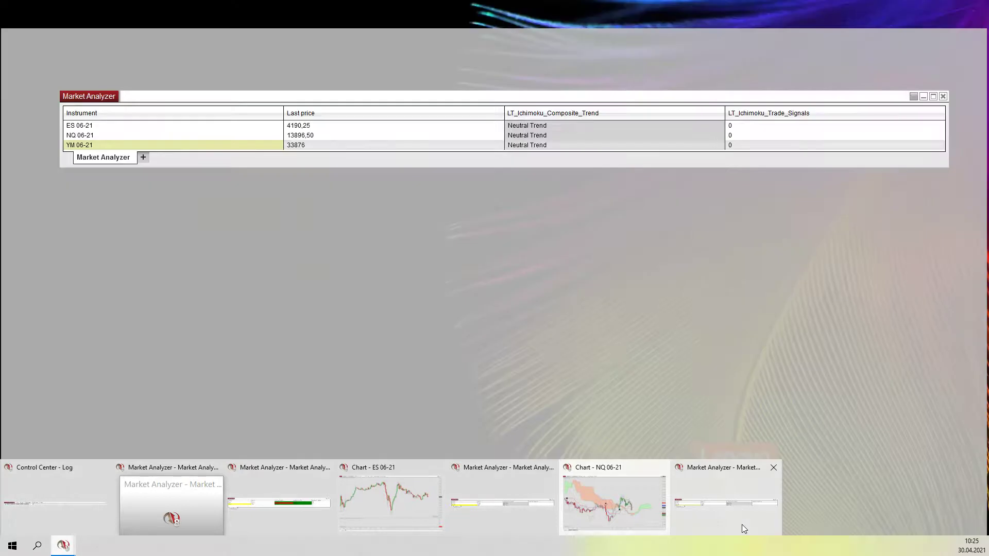
left_click(741, 524)
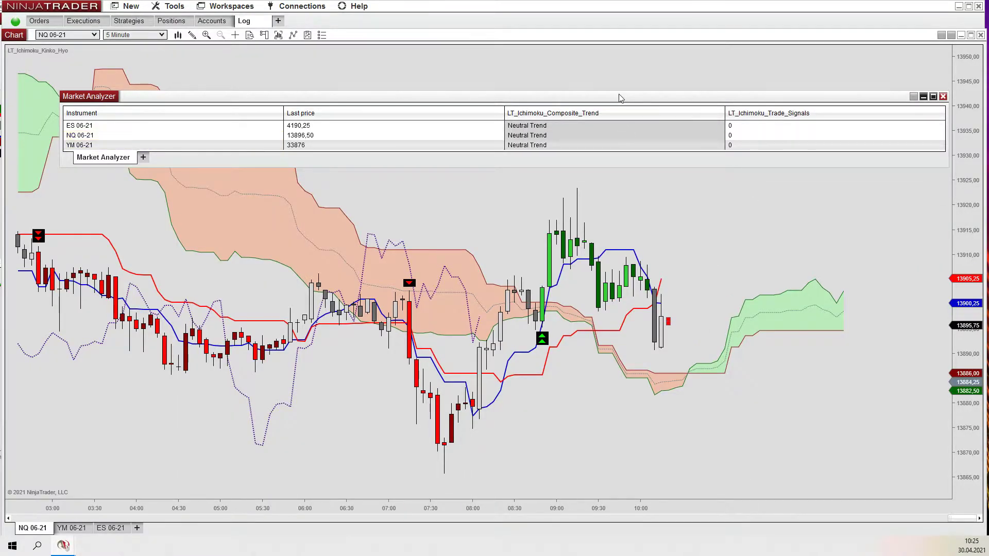
left_click_drag(621, 97, 623, 51)
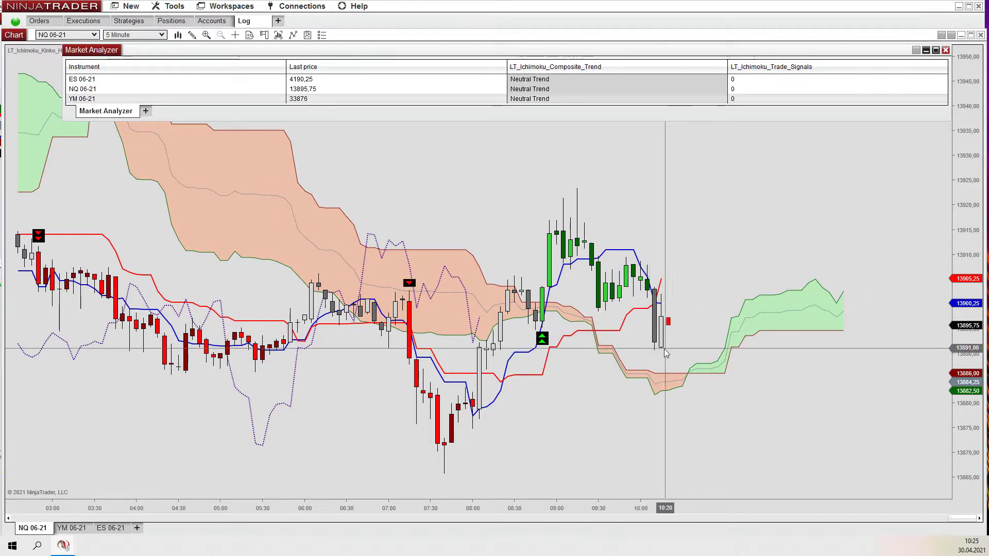
Examine the YM 06-21 and ES 06-21 charts, and bring a Market Analyzer window in front of the ES chart for comparison
left_click(72, 529)
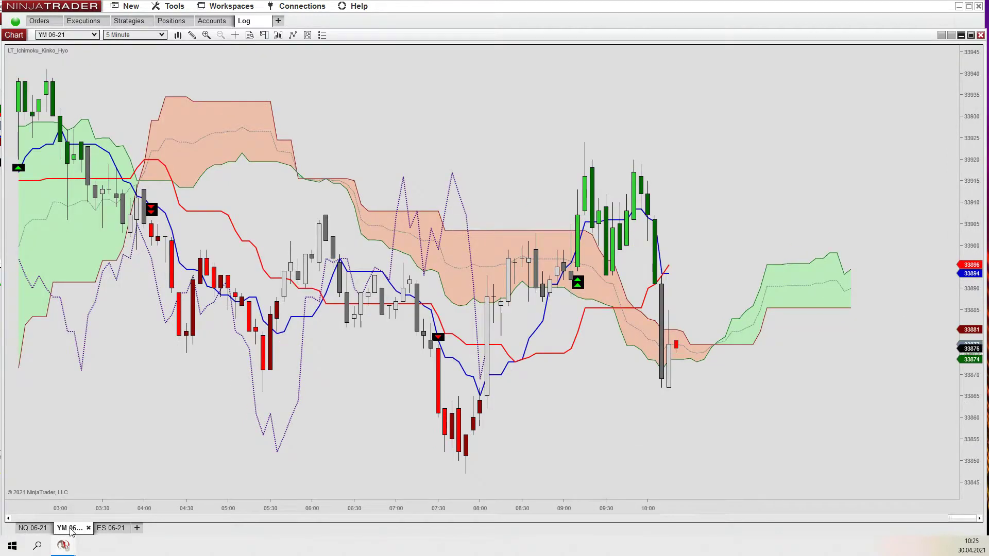
left_click(107, 535)
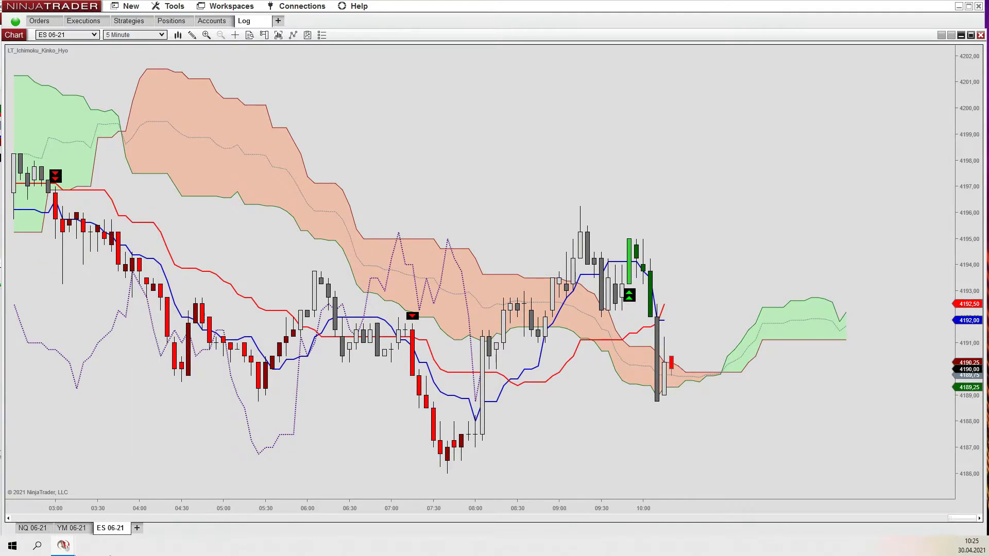
left_click(70, 549)
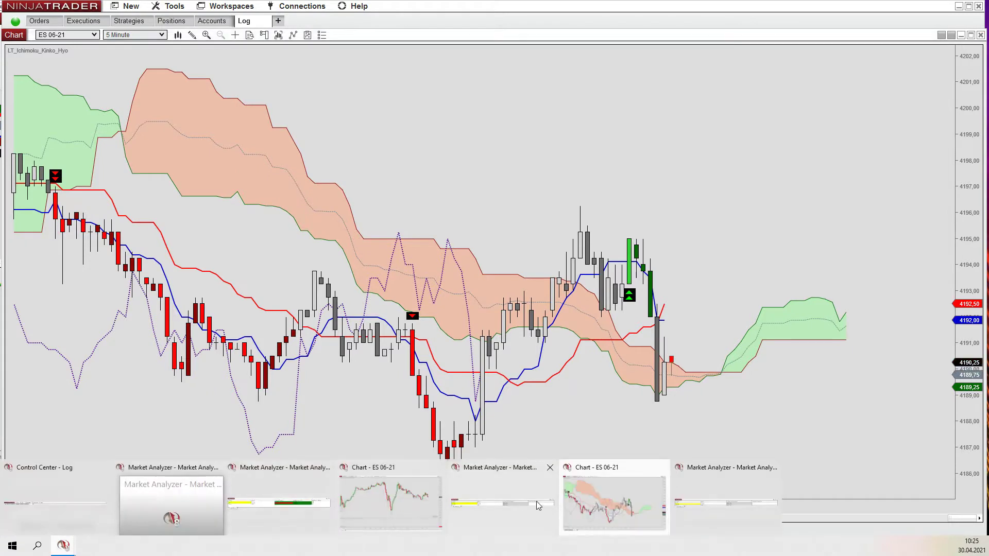
left_click(533, 510)
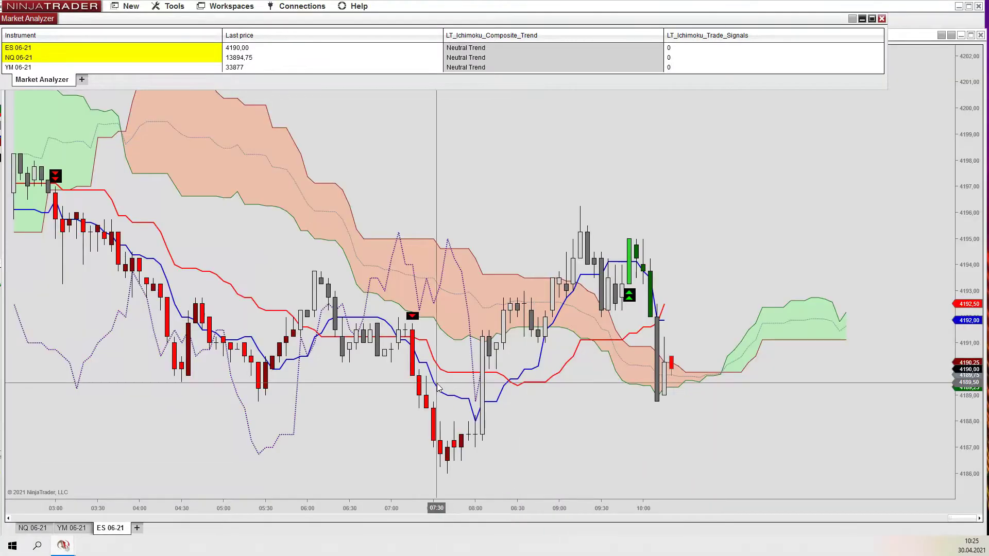